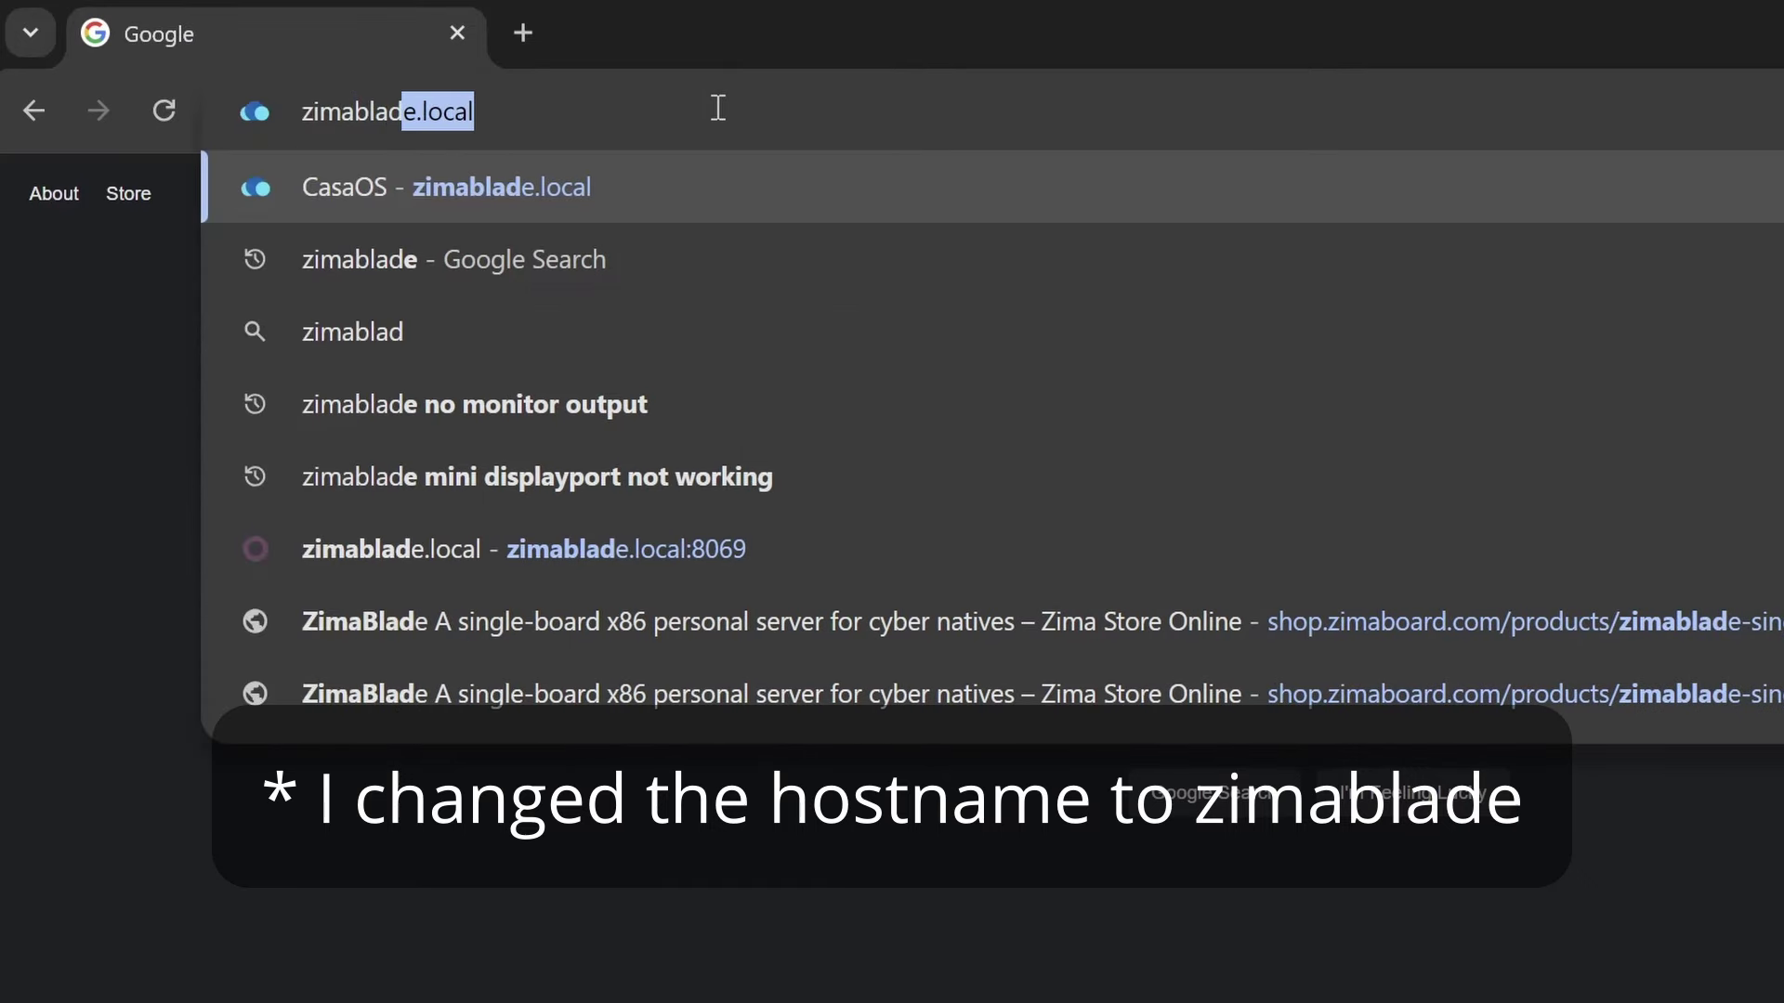
Load zimablade.local in Chrome to reach the CasaOS login page.
{"action": "type", "text": "e.local"}
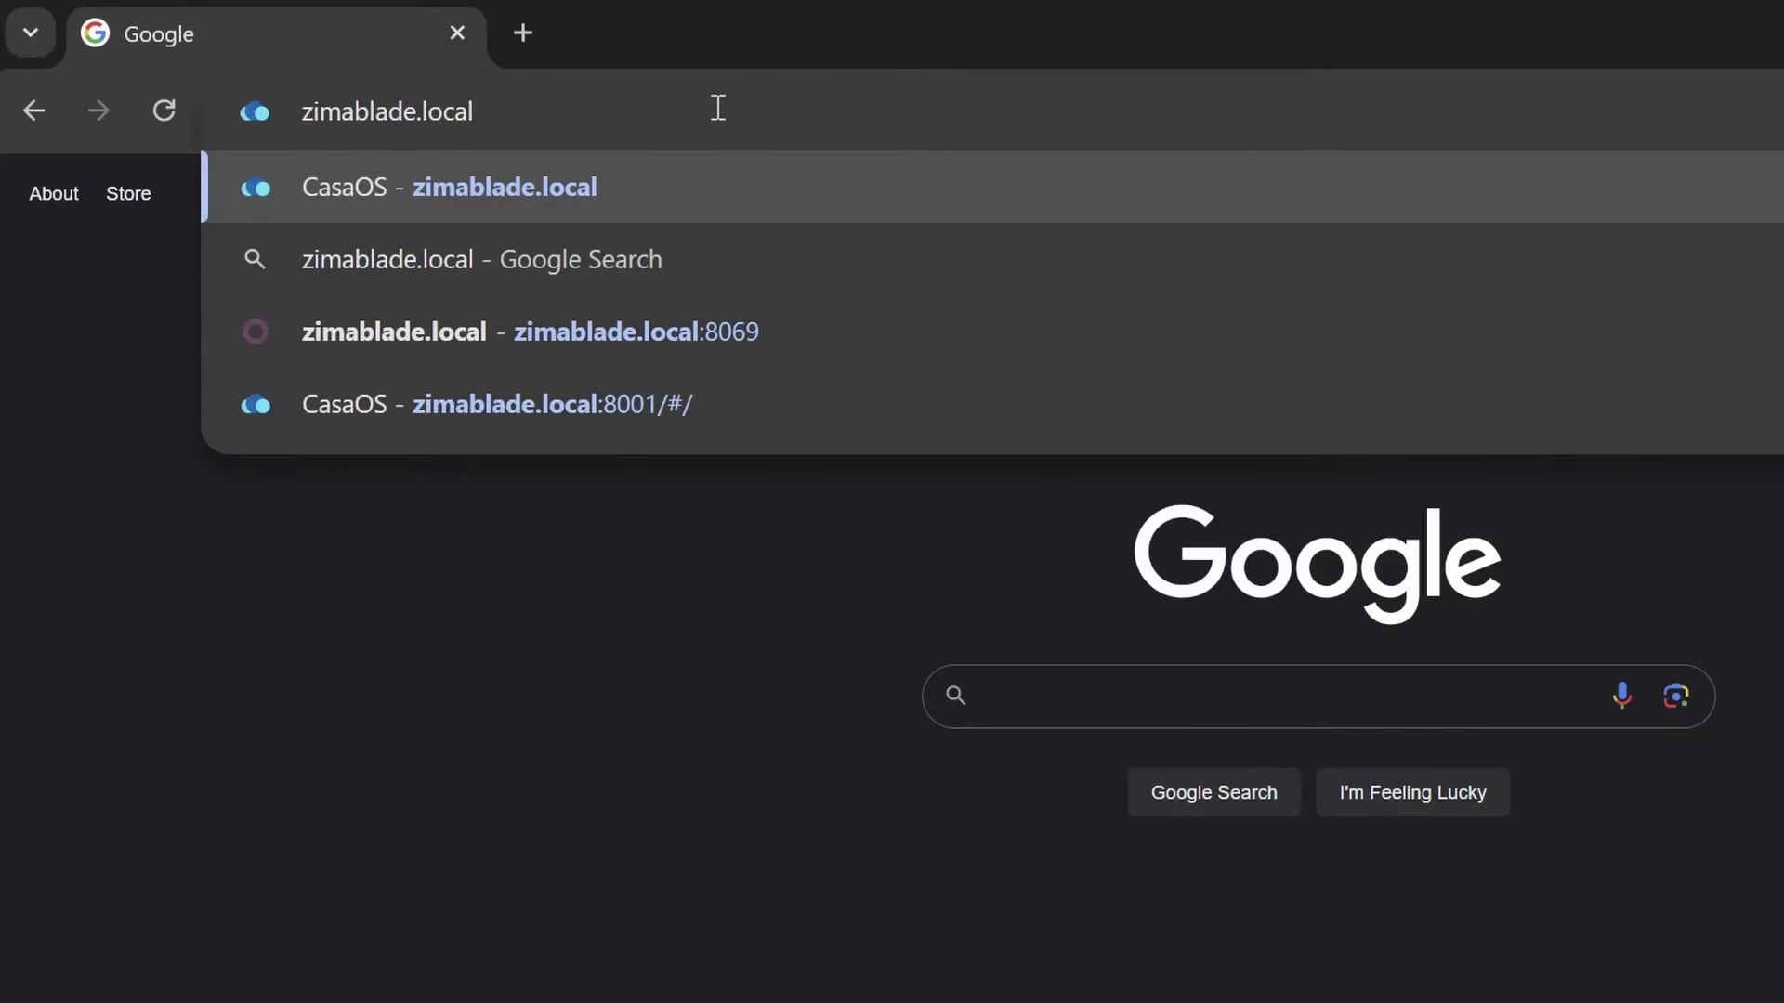
{"action": "key", "text": "Return"}
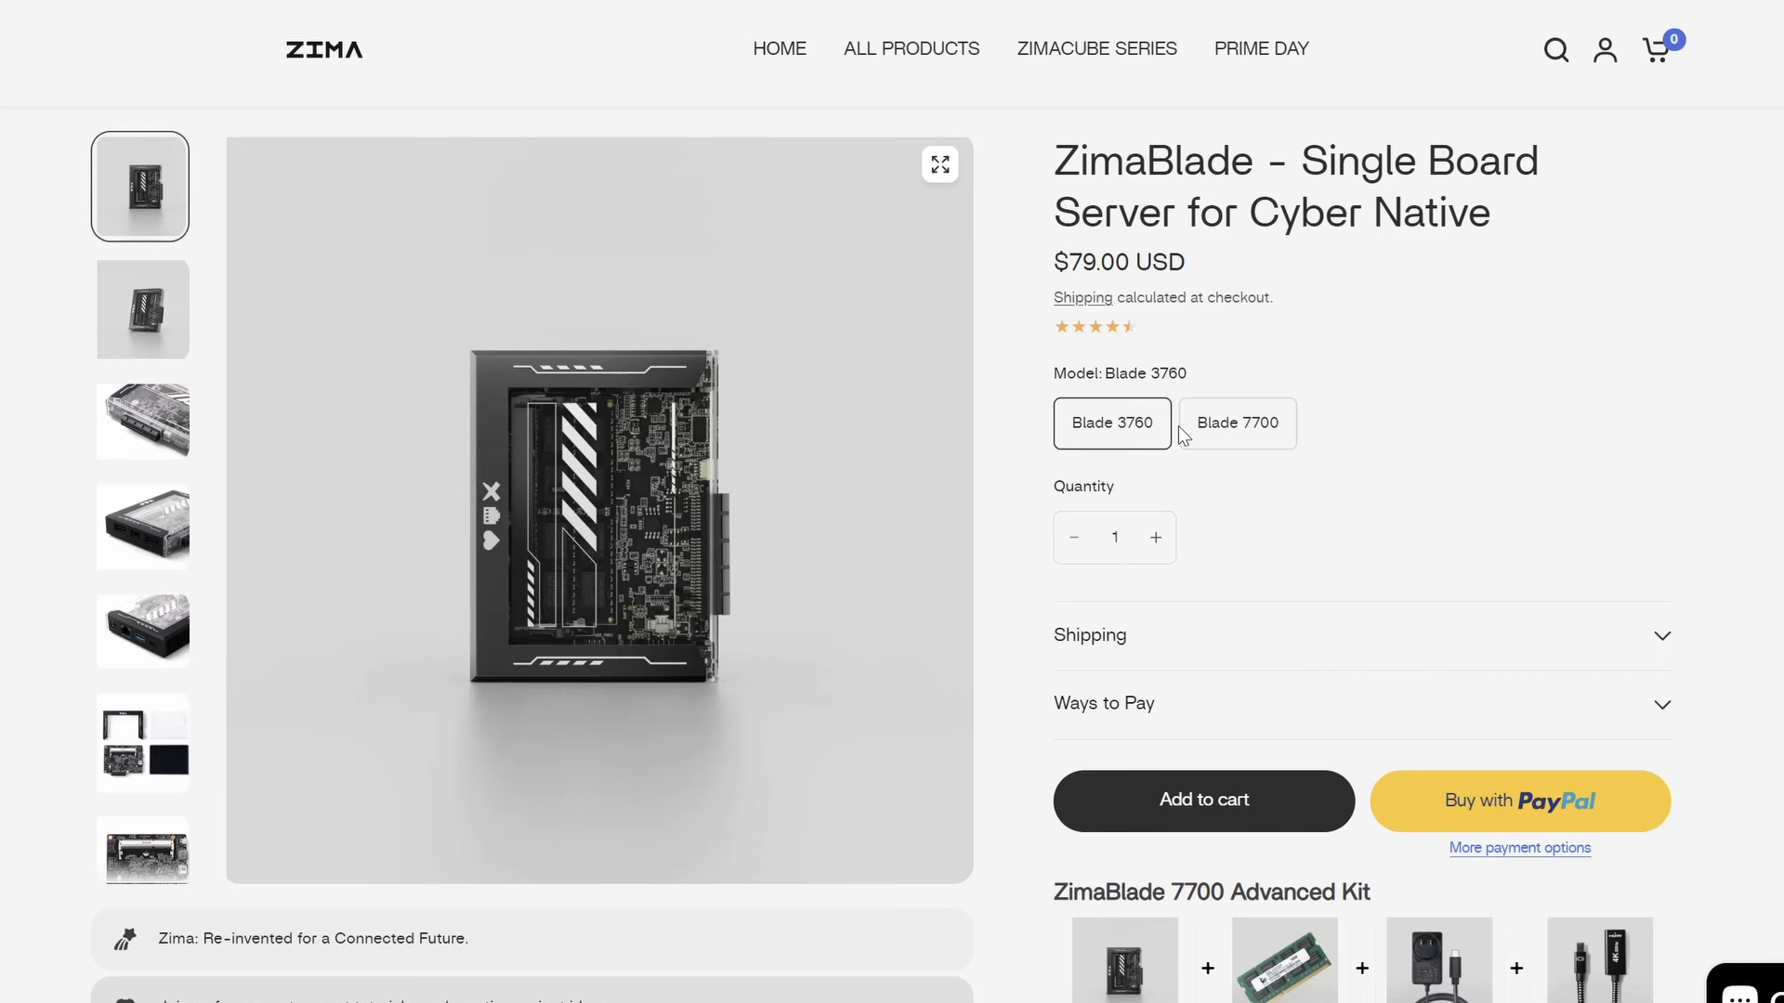
Select the Blade 7700 model on the ZimaBlade product page, priced $119.00 USD.
{"action": "left_click", "coordinate": [1222, 436]}
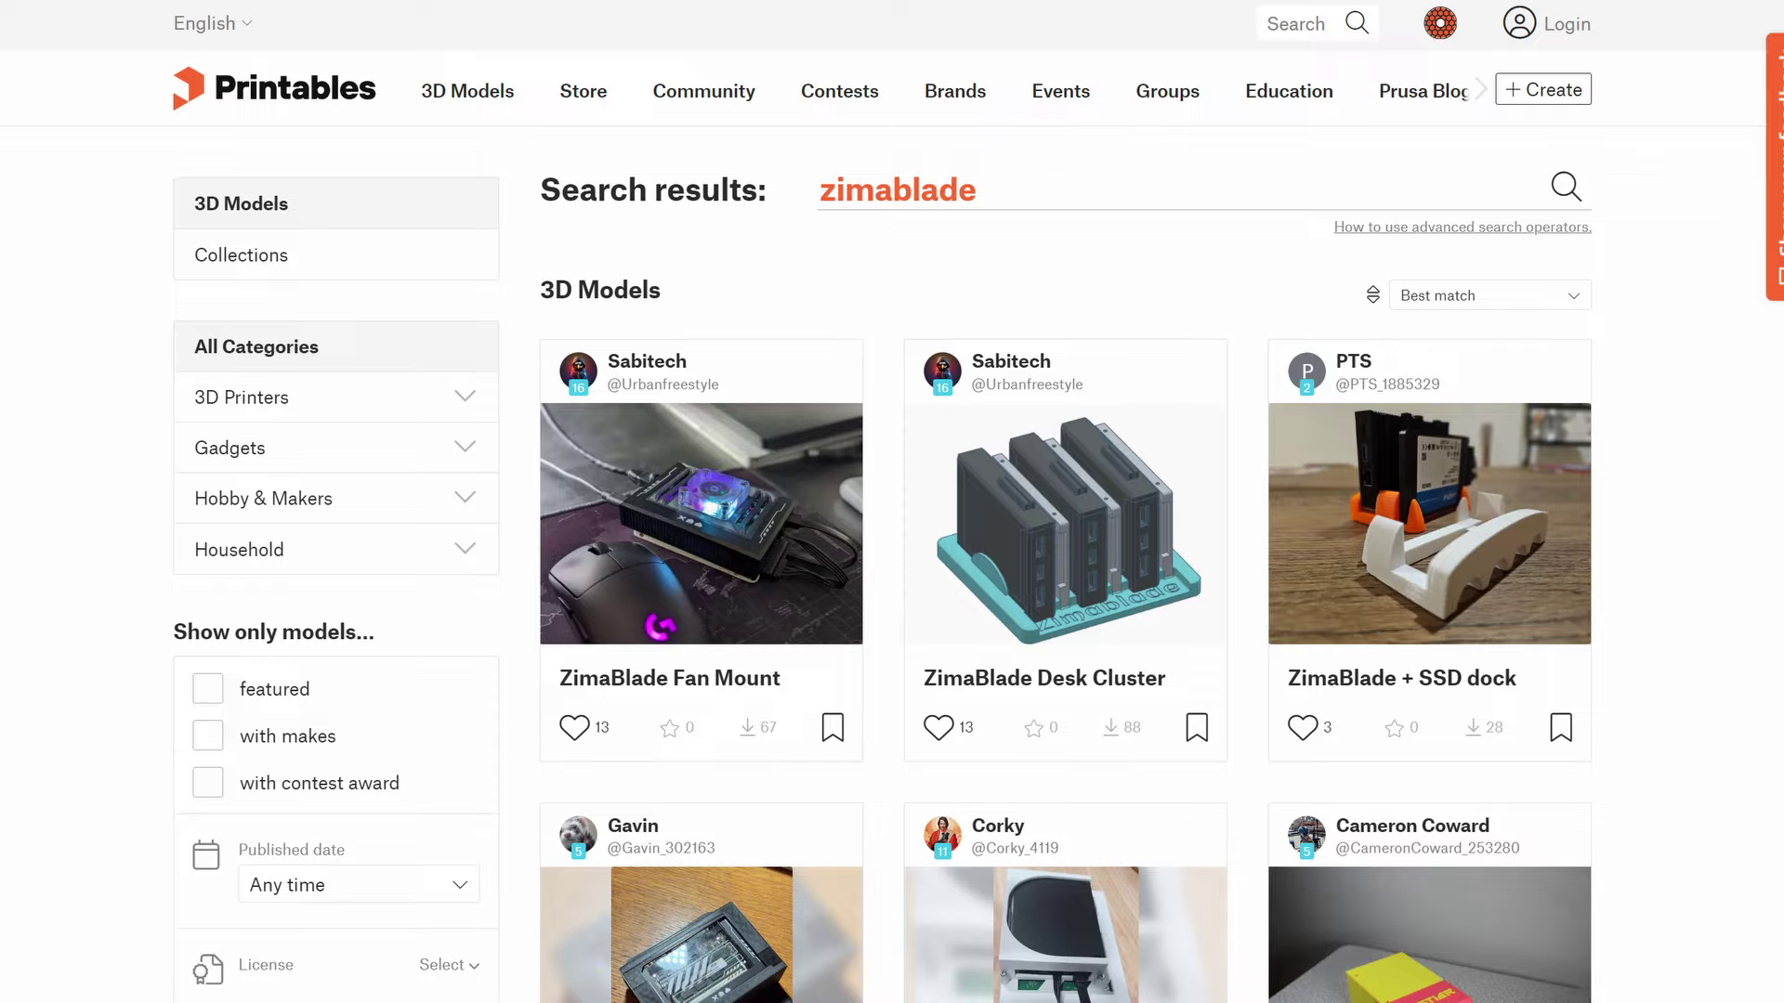
{"action": "scroll", "coordinate": [891, 502], "scroll_direction": "down", "scroll_amount": 2}
{"action": "scroll", "coordinate": [892, 502], "scroll_direction": "down", "scroll_amount": 8}
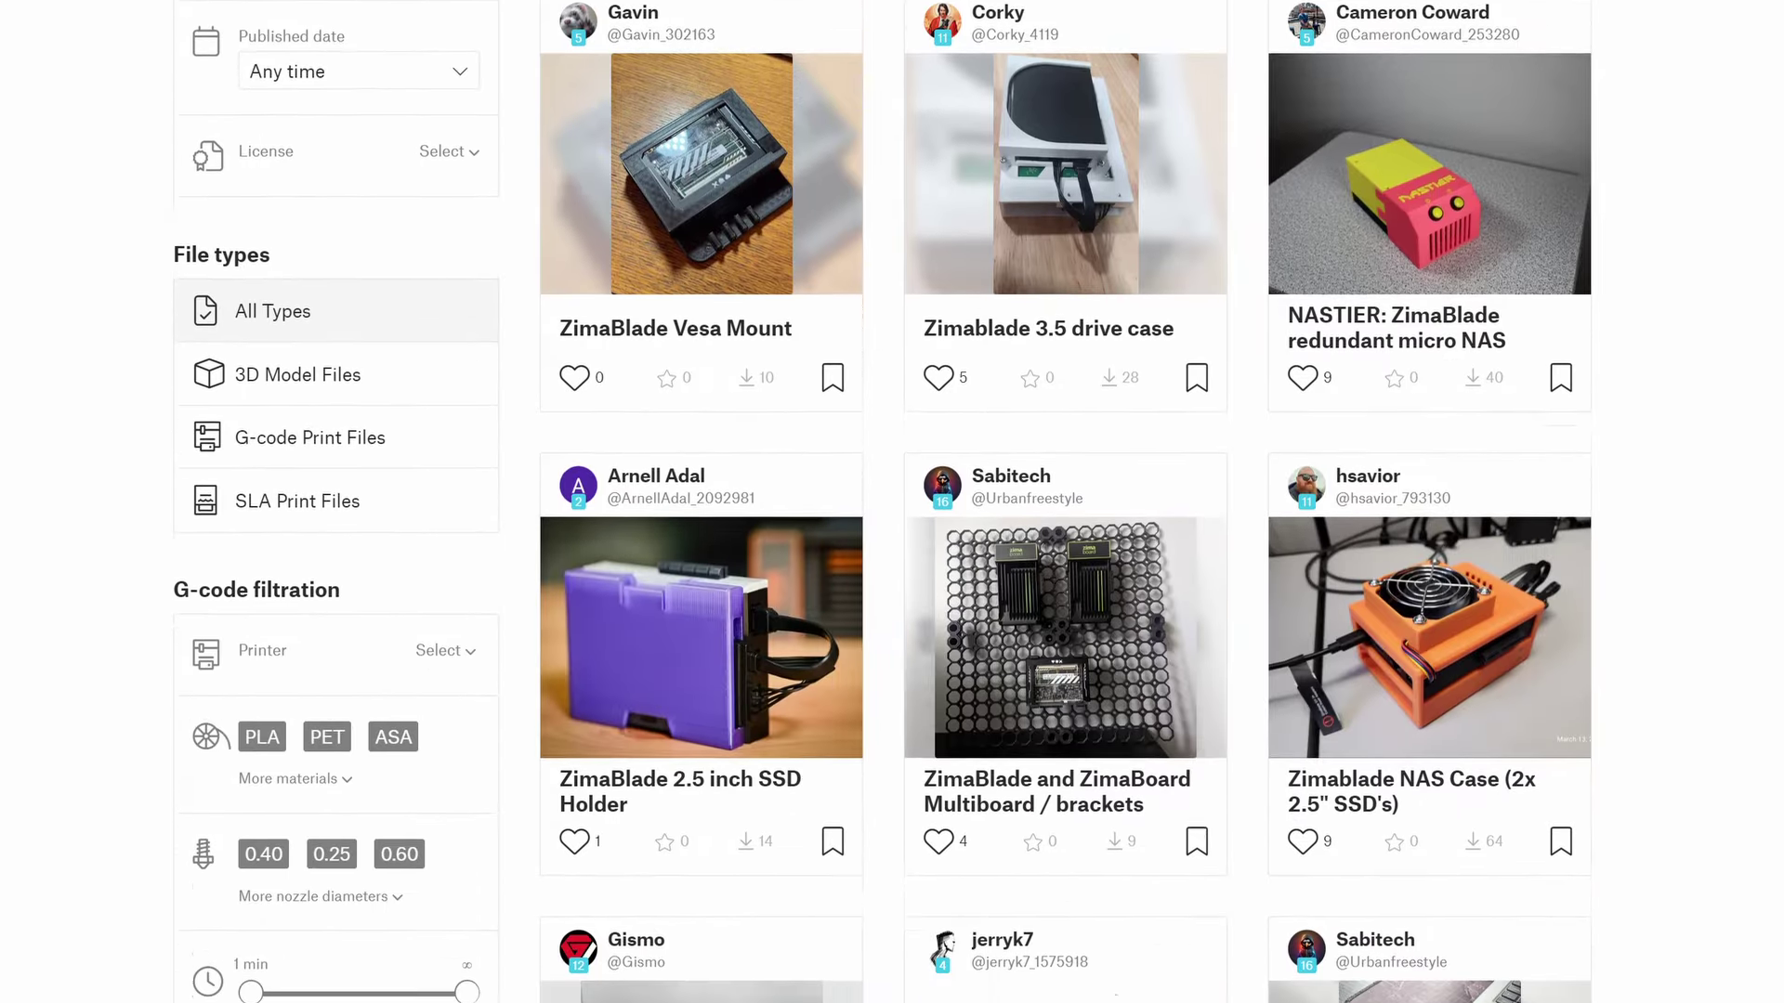
{"action": "scroll", "coordinate": [892, 501], "scroll_direction": "down", "scroll_amount": 2}
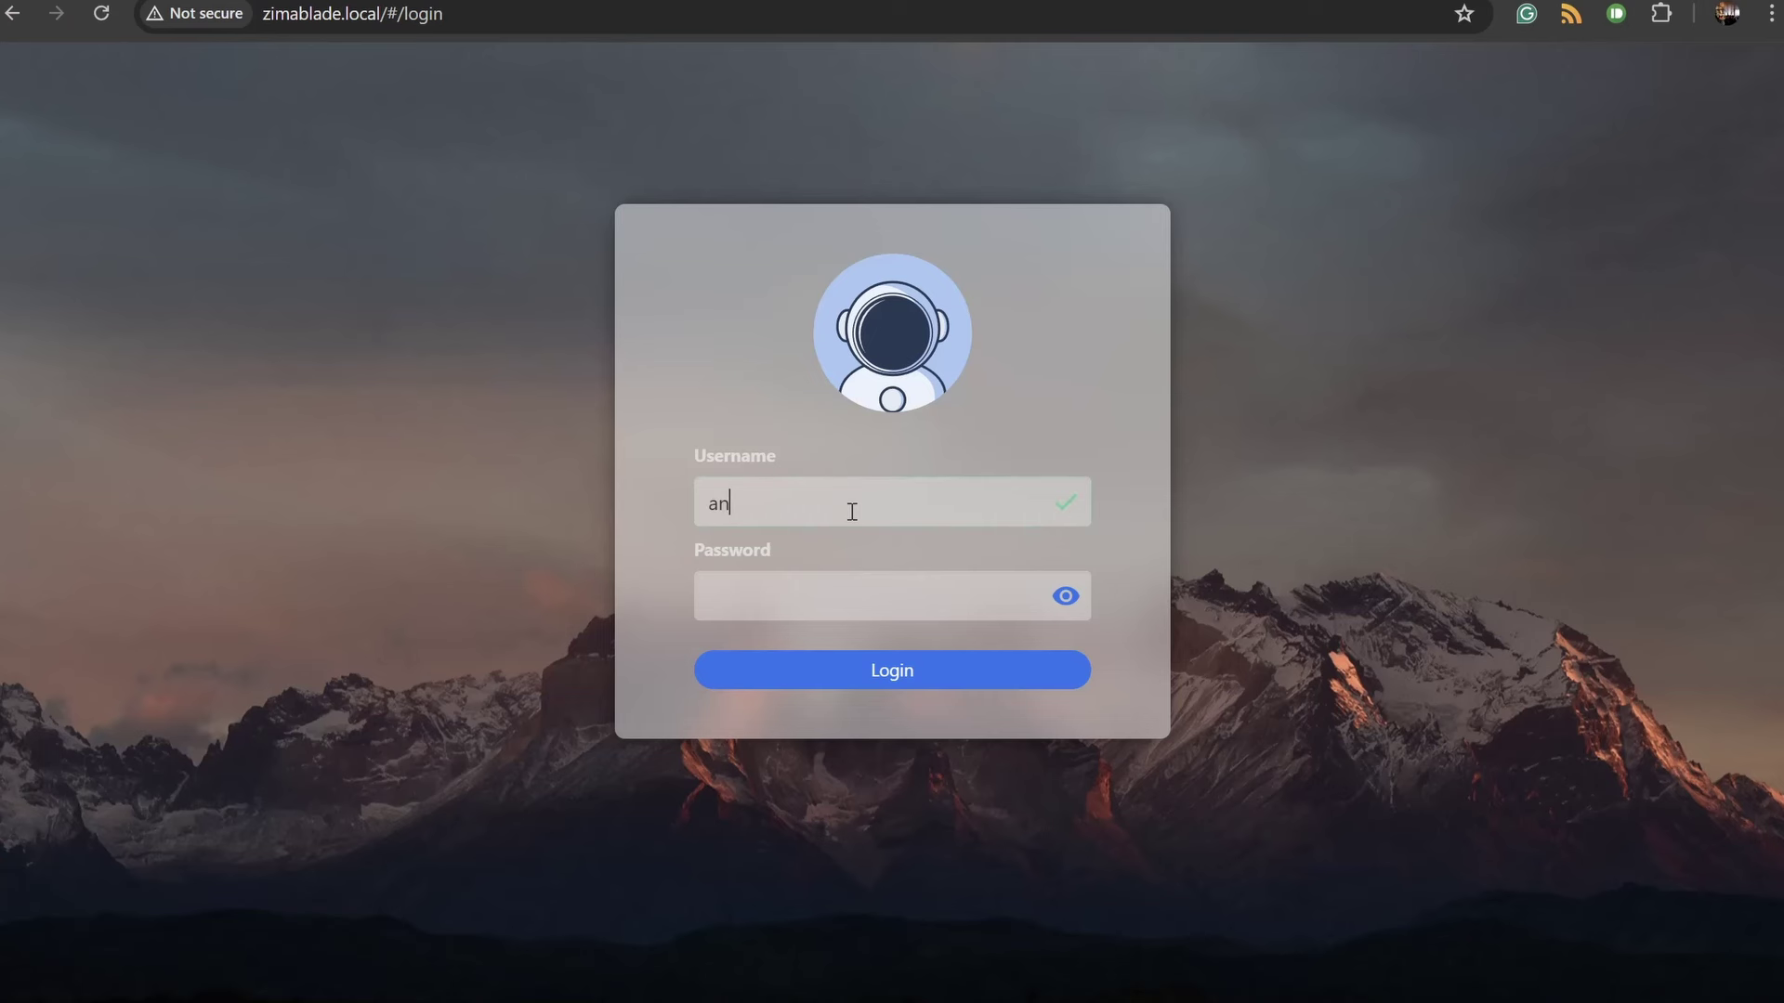
Log in to CasaOS with the account username and password.
{"action": "type", "text": "dre"}
{"action": "key", "text": "Tab"}
{"action": "type", "text": "•••••"}
{"action": "key", "text": "Return"}
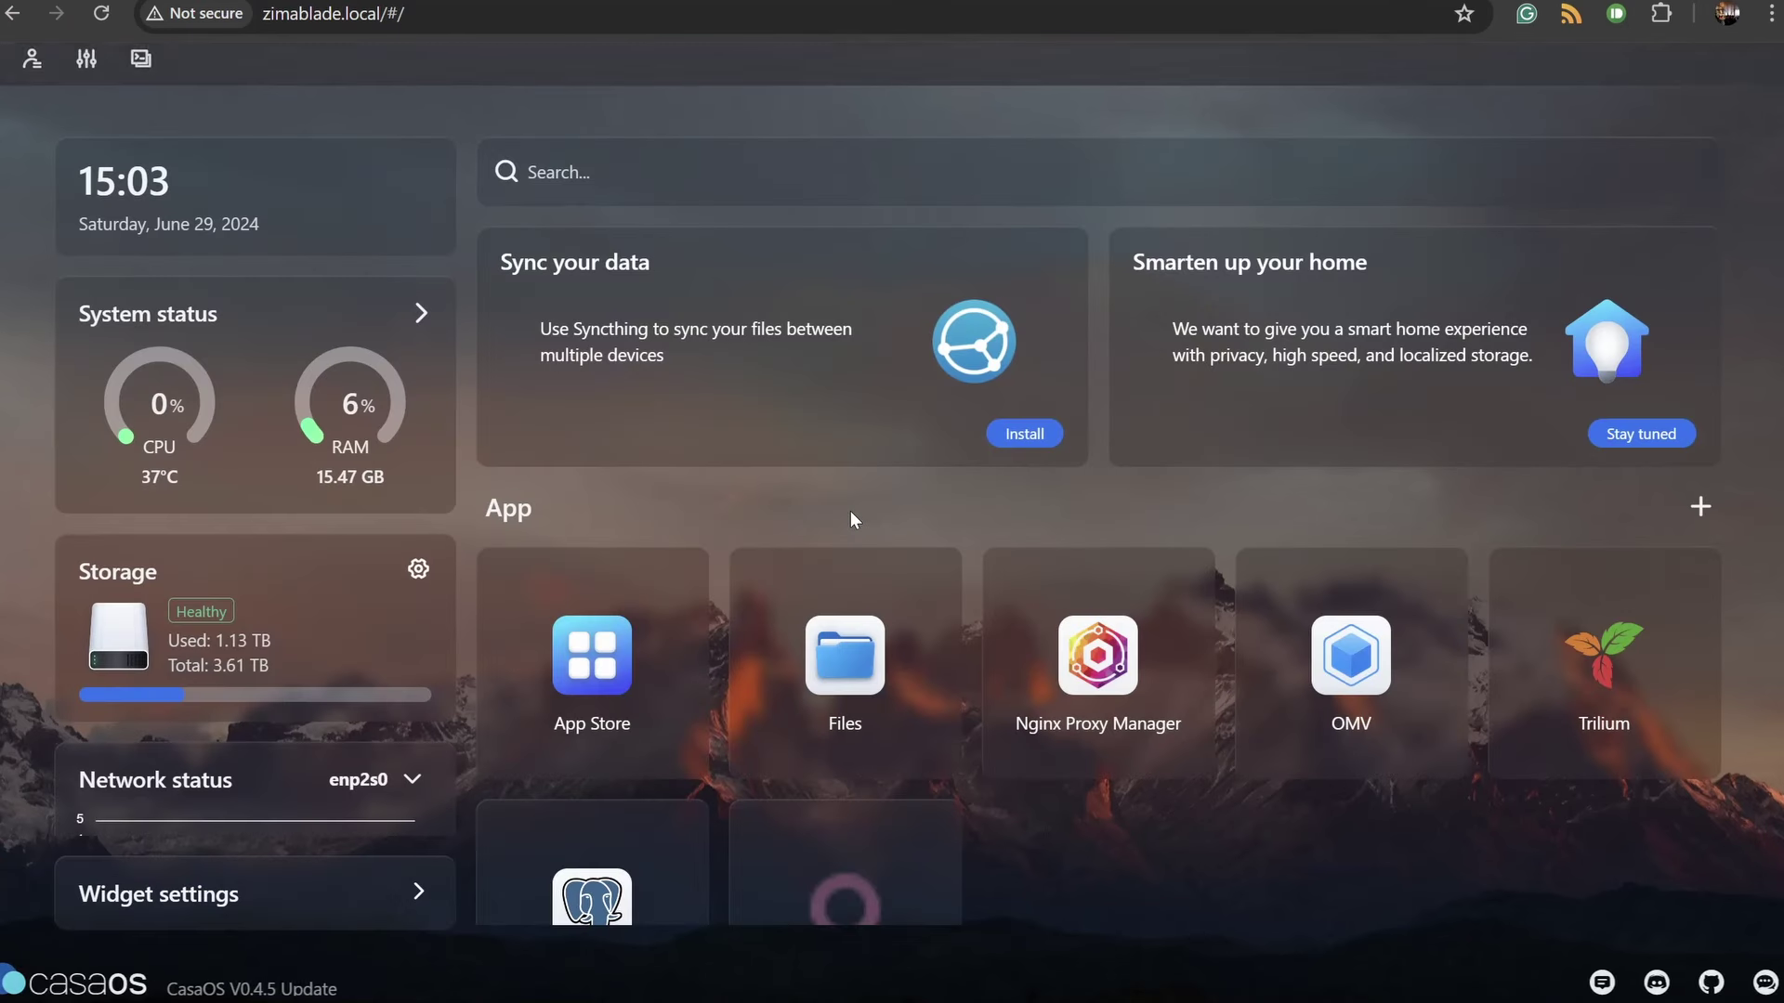
Toggle the dashboard settings panel, then open and scroll through the App Store.
{"action": "left_click", "coordinate": [86, 71]}
{"action": "left_click", "coordinate": [88, 74]}
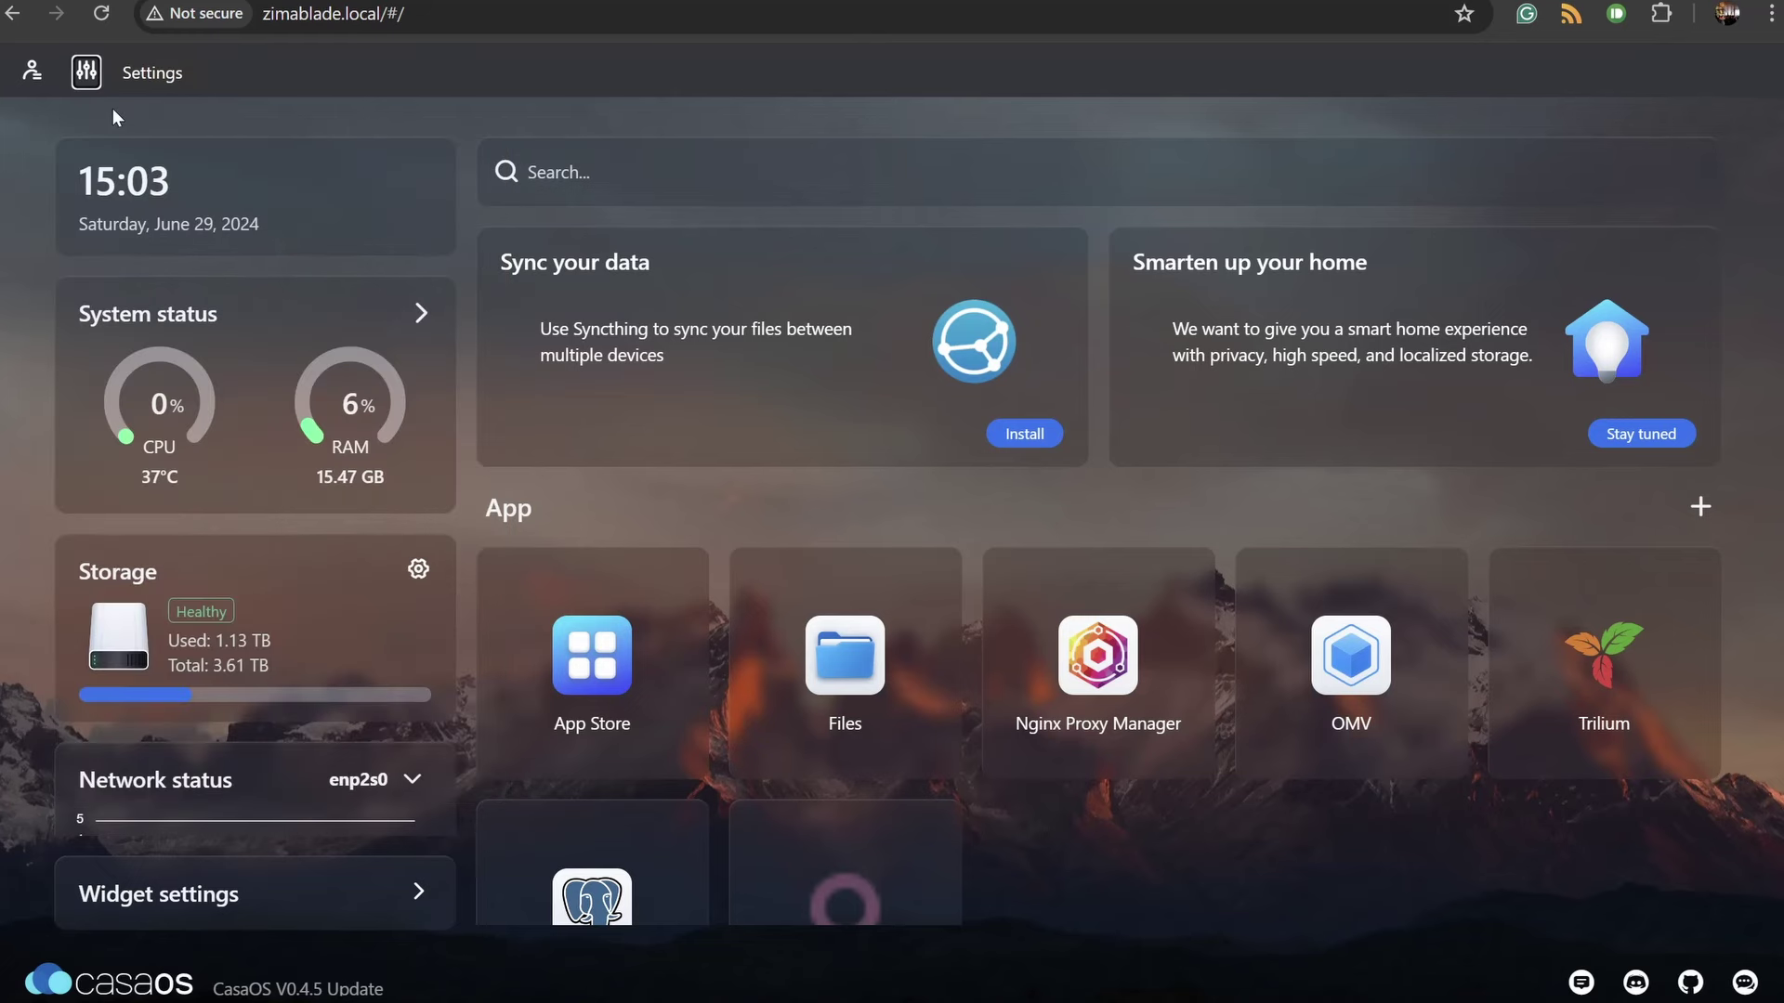
{"action": "left_click", "coordinate": [609, 667]}
{"action": "scroll", "coordinate": [609, 667], "scroll_direction": "down", "scroll_amount": 2}
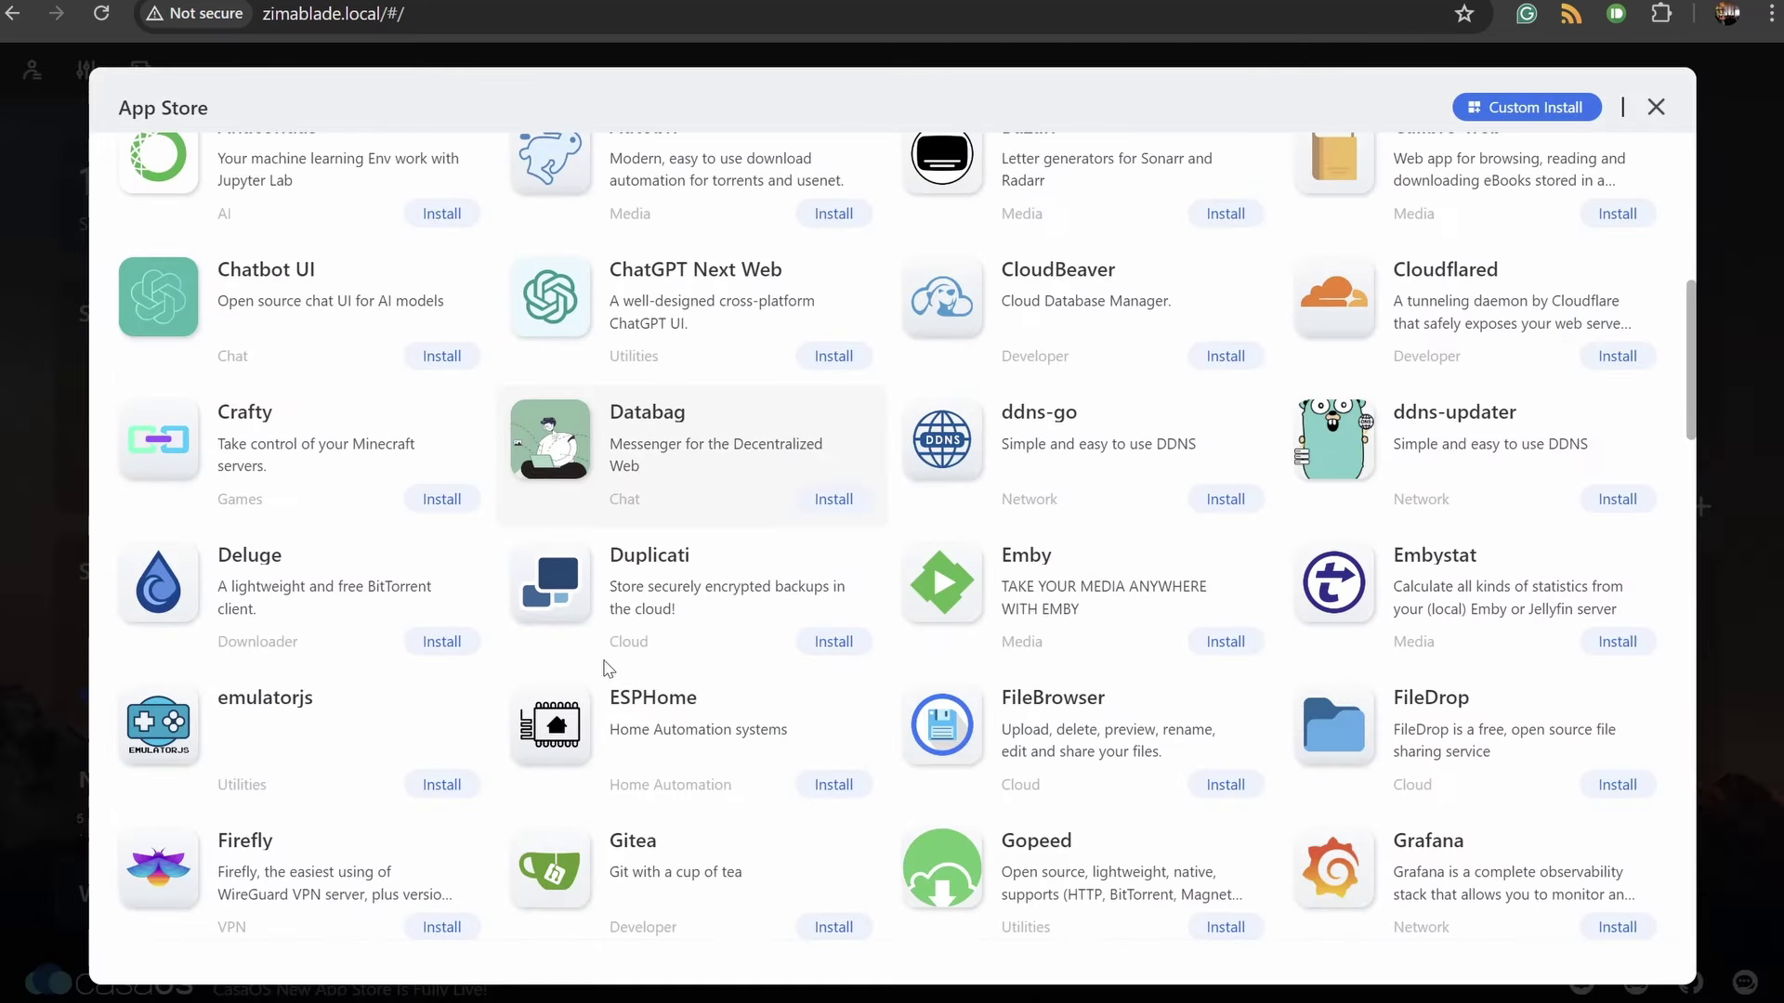
Open the Chatbot UI app details and start a custom install of it.
{"action": "left_click", "coordinate": [408, 284]}
{"action": "mouse_move", "coordinate": [416, 268]}
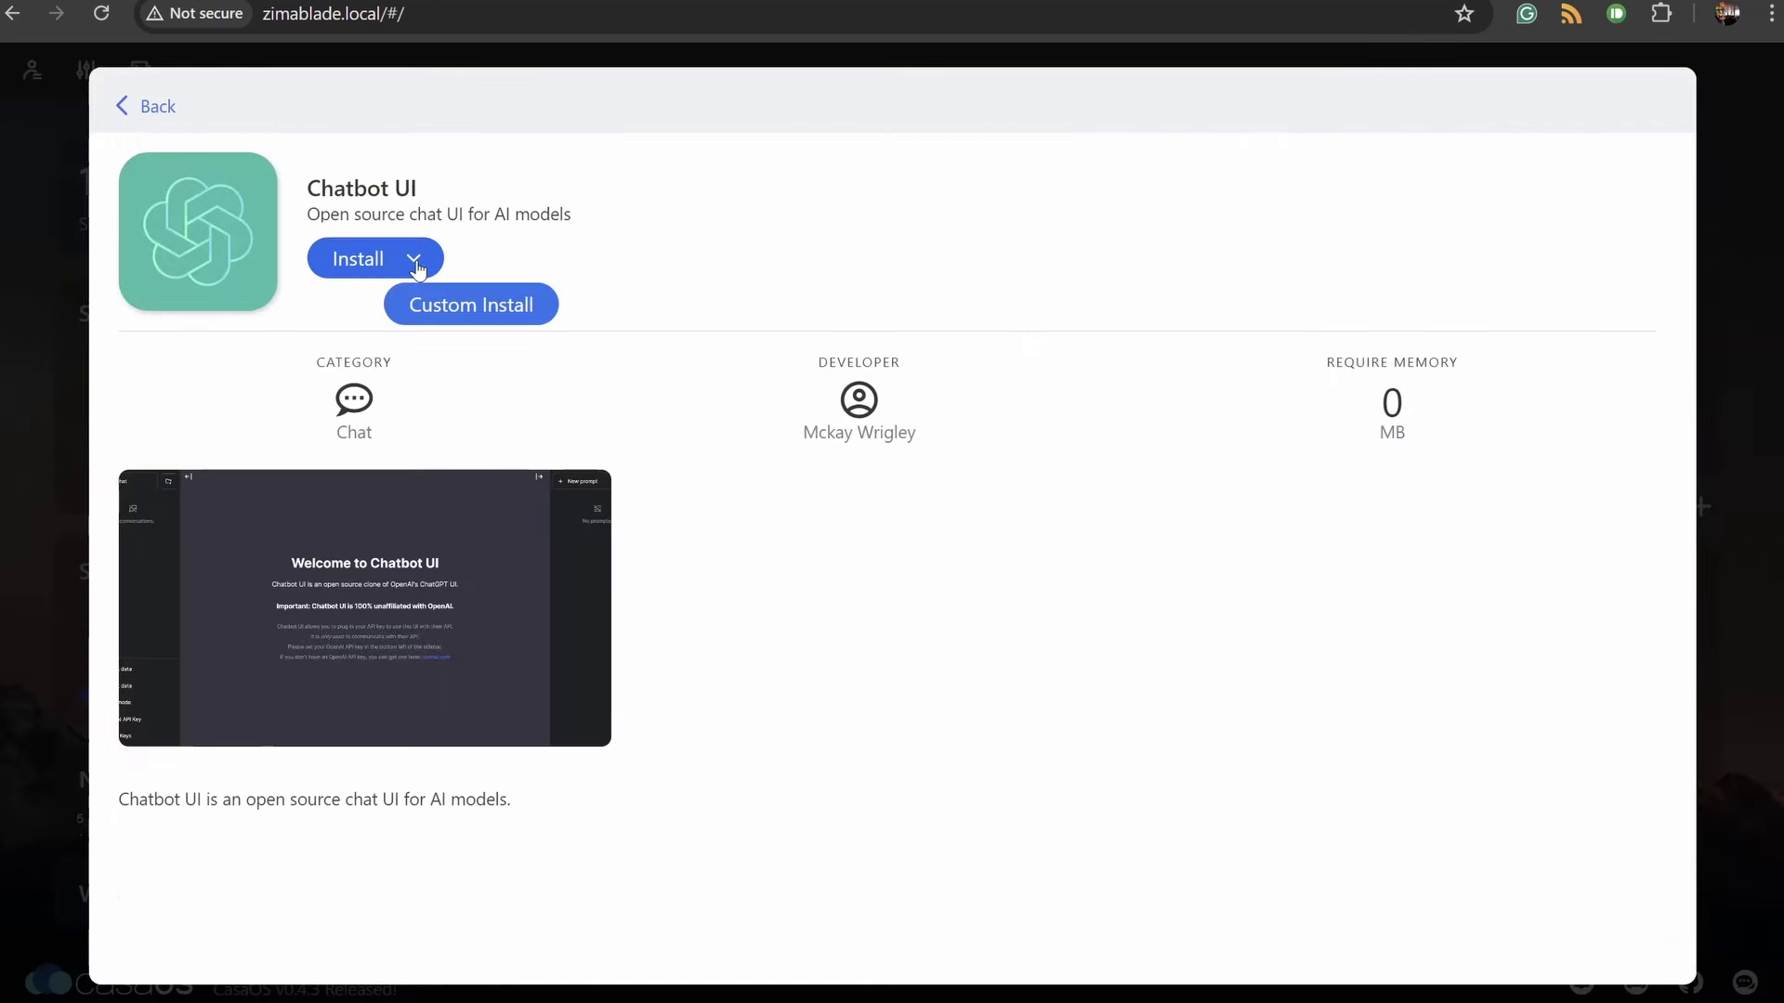
{"action": "left_click", "coordinate": [442, 303]}
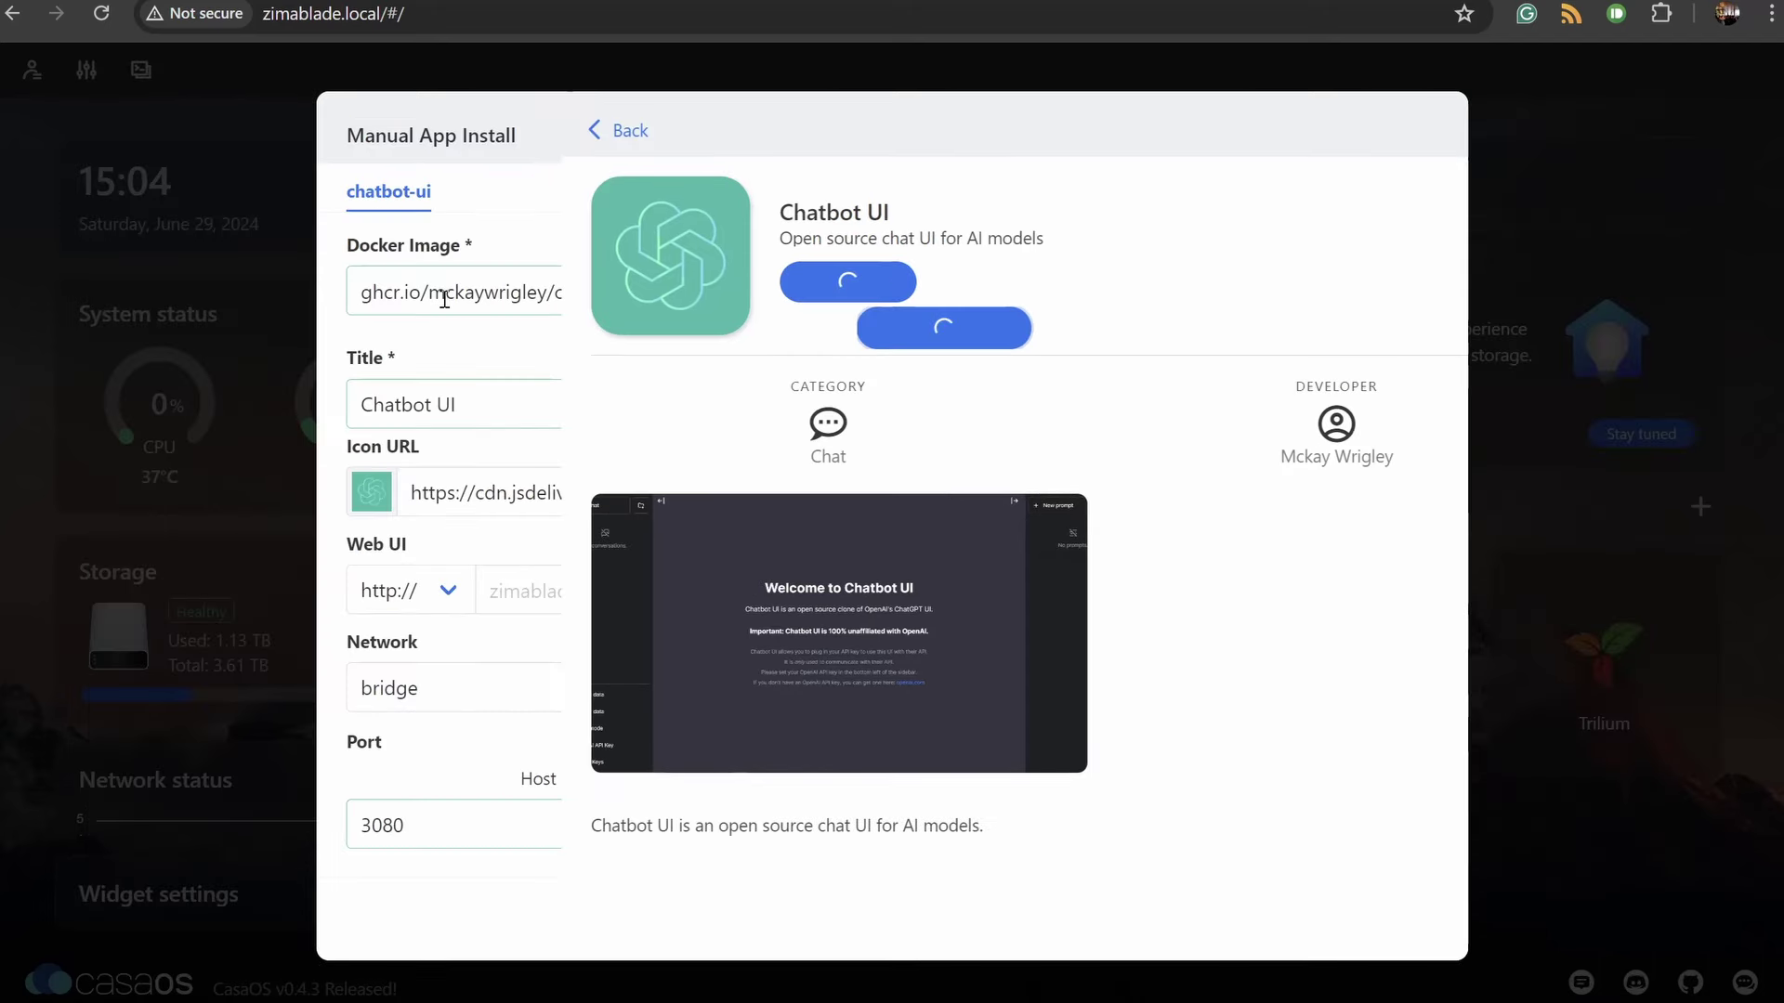
{"action": "scroll", "coordinate": [444, 299], "scroll_direction": "down", "scroll_amount": 4}
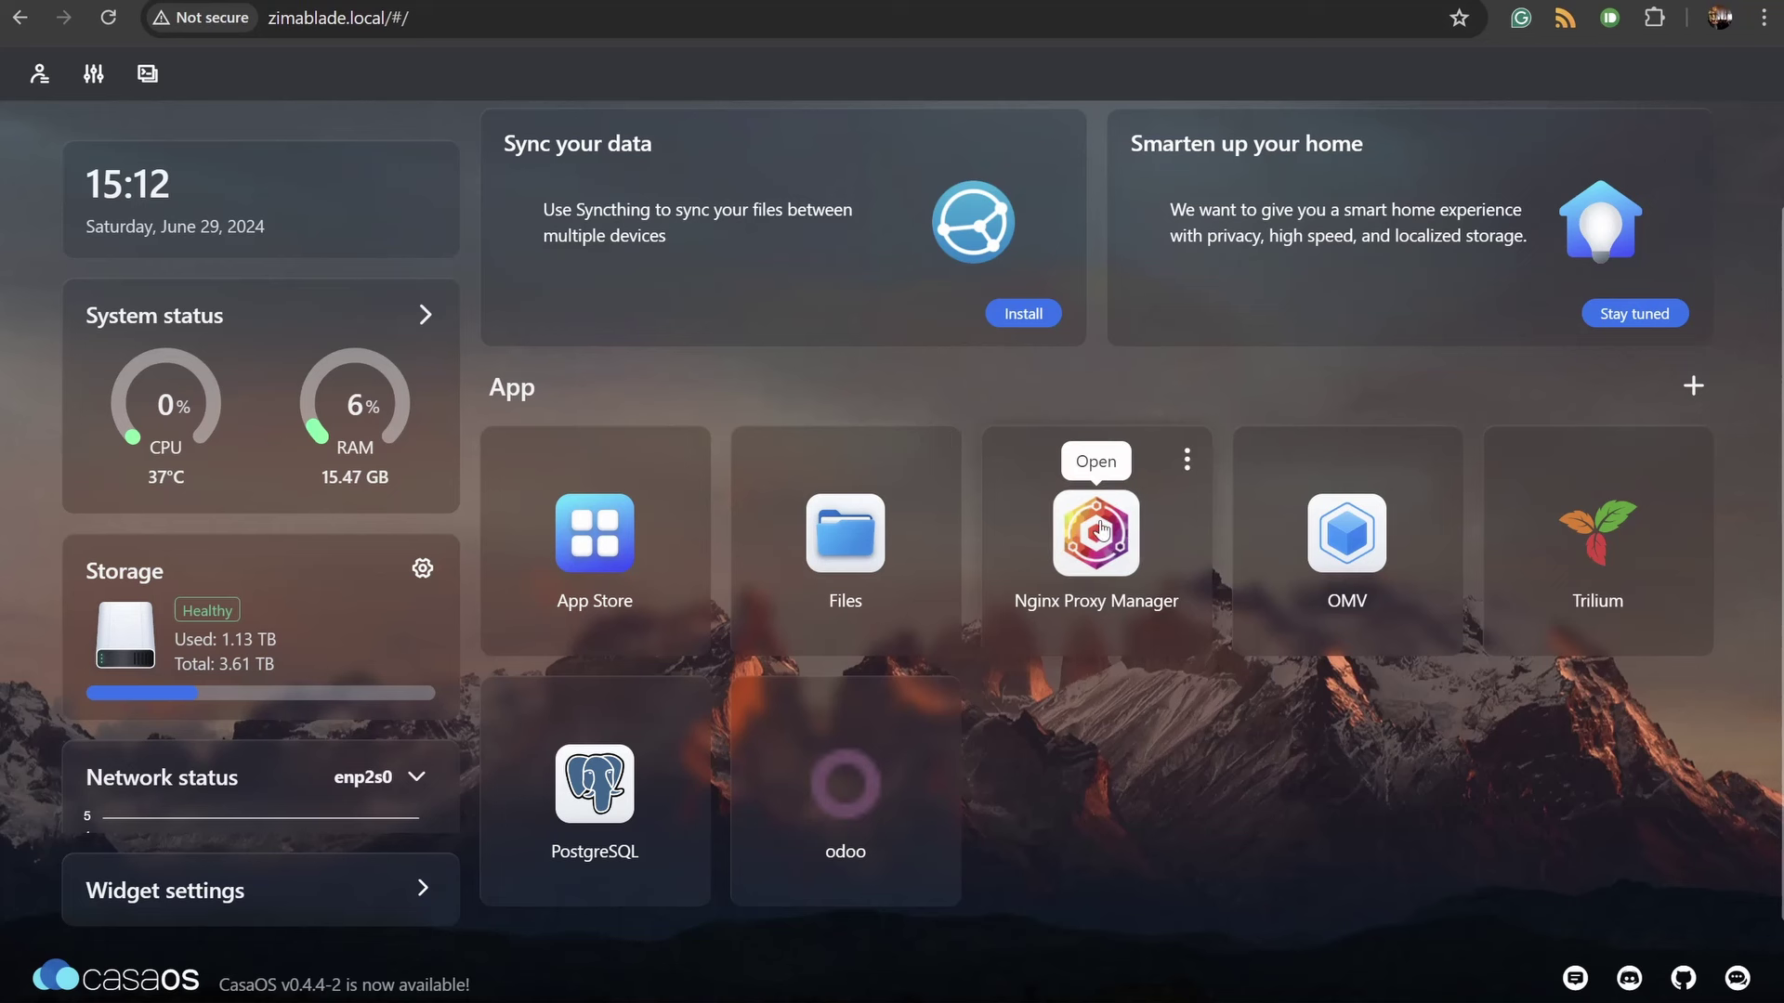
Open the Trilium notes app, then bring up and scroll the PostgreSQL app settings.
{"action": "left_click", "coordinate": [1610, 558]}
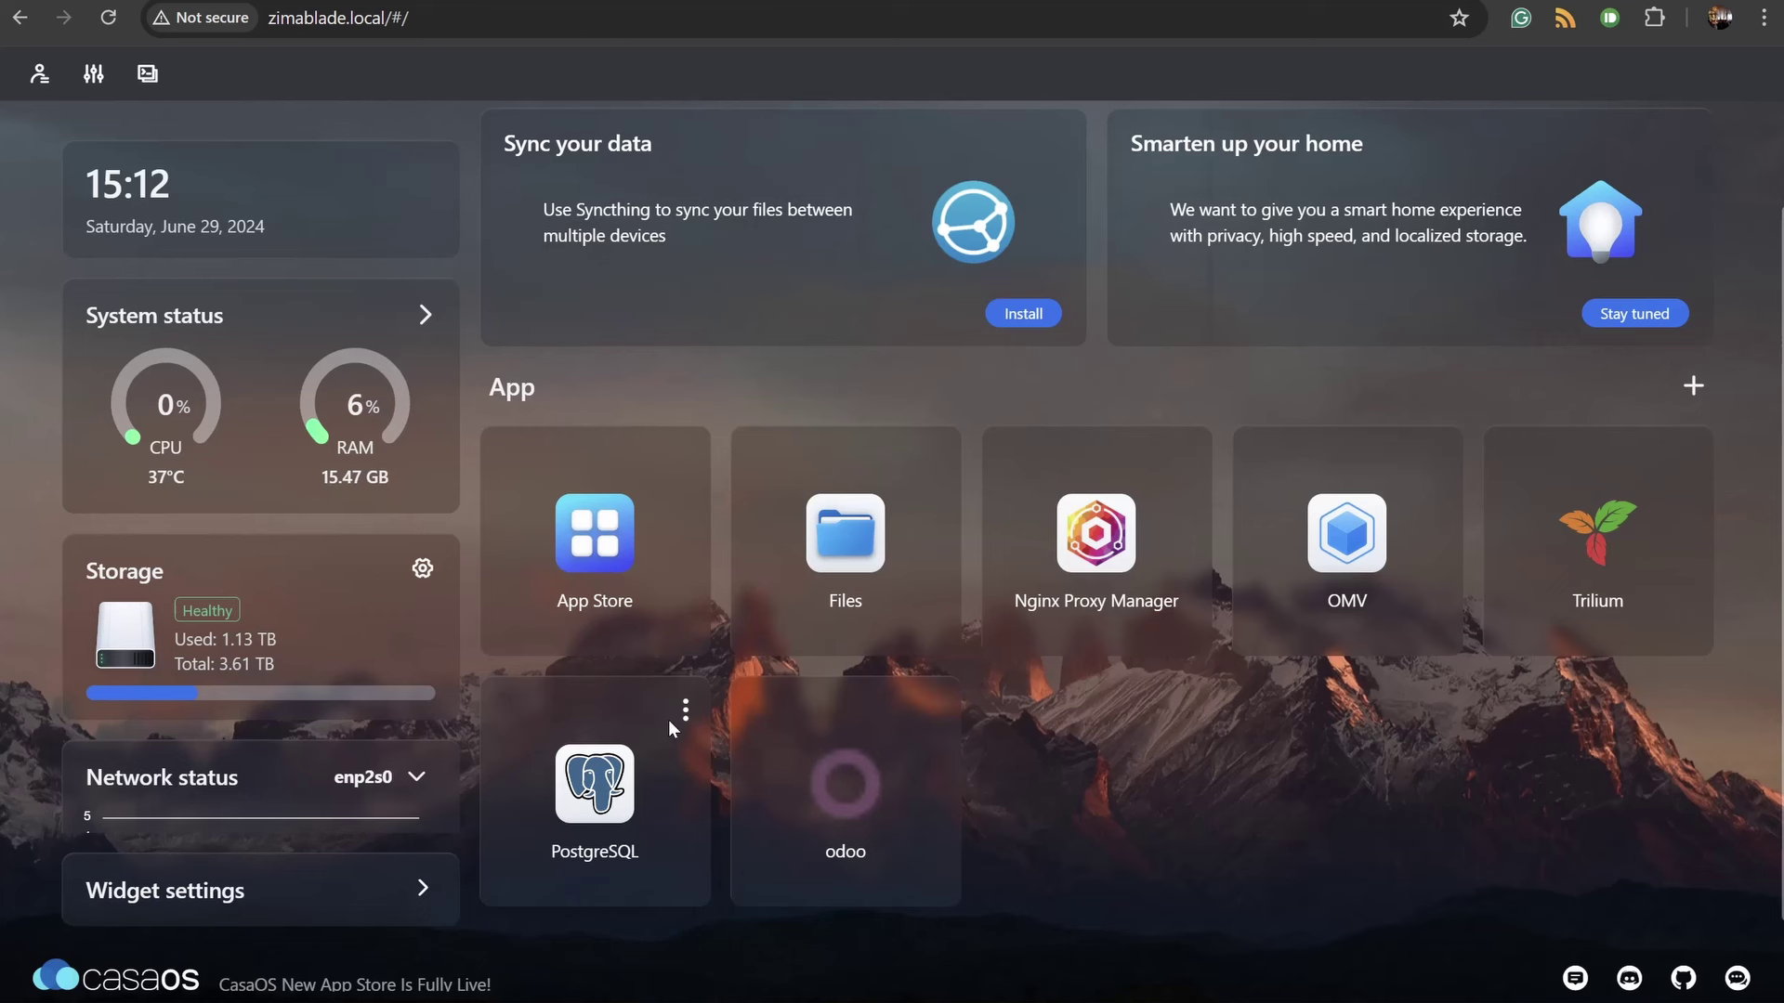
{"action": "left_click", "coordinate": [685, 712]}
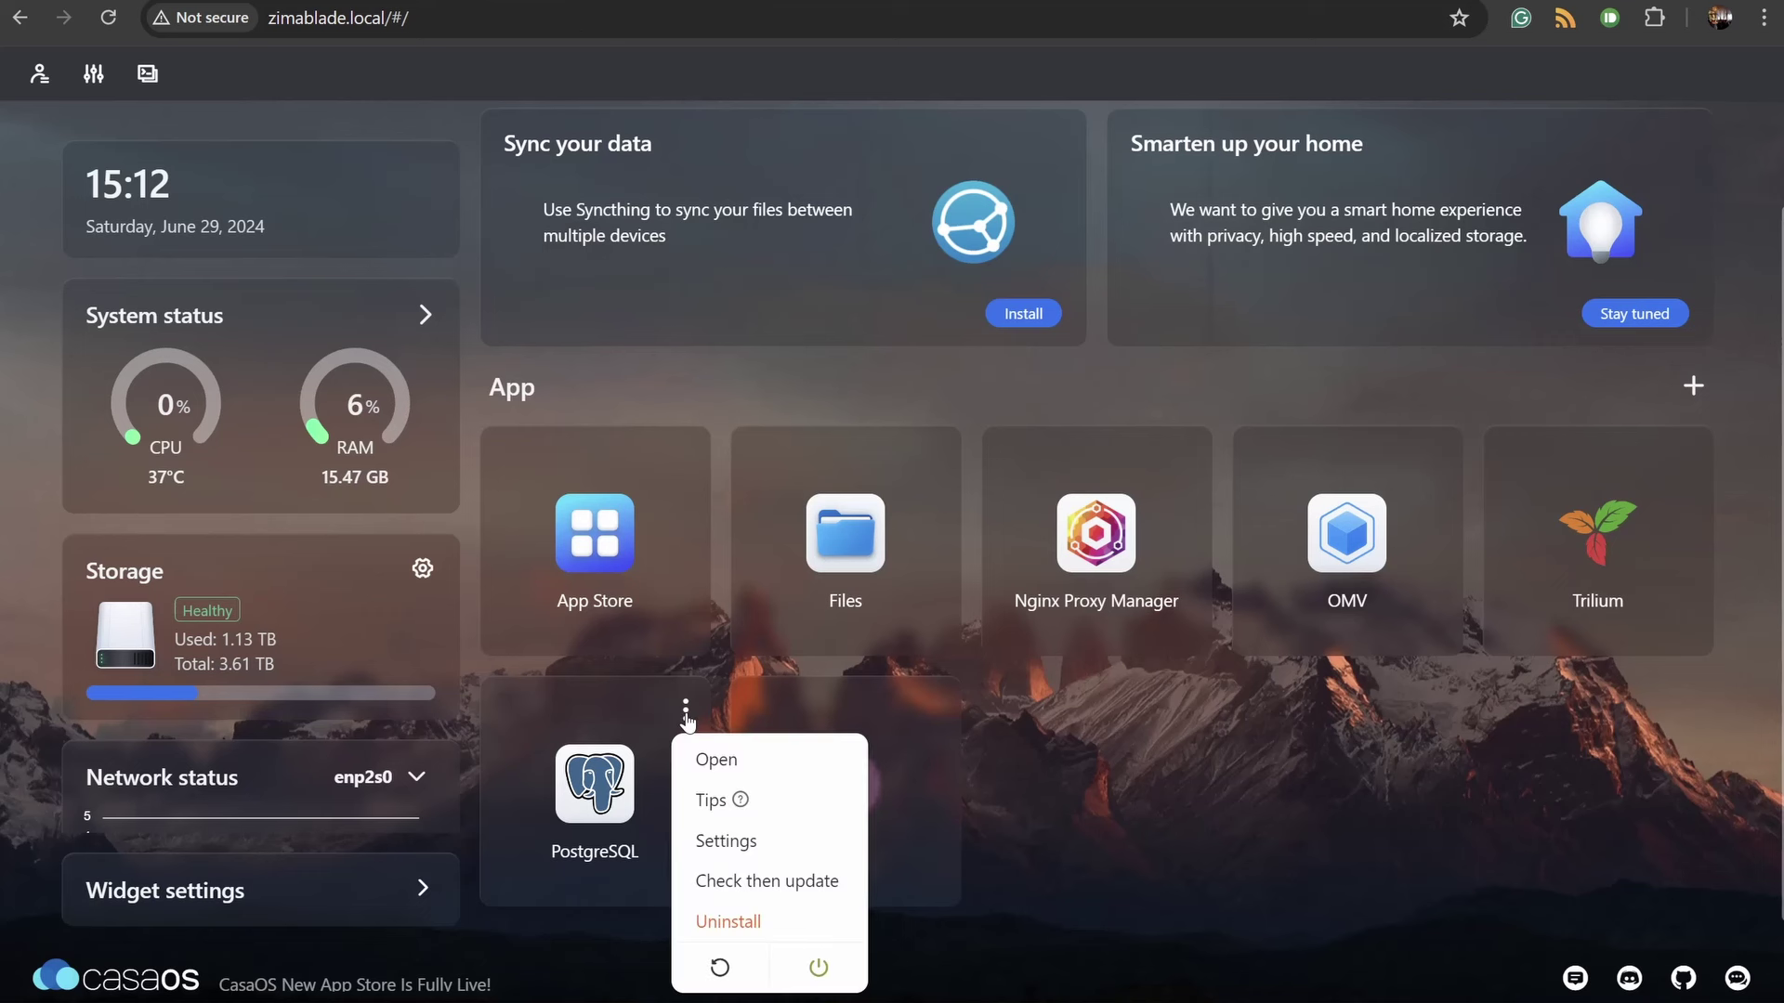
{"action": "left_click", "coordinate": [717, 839]}
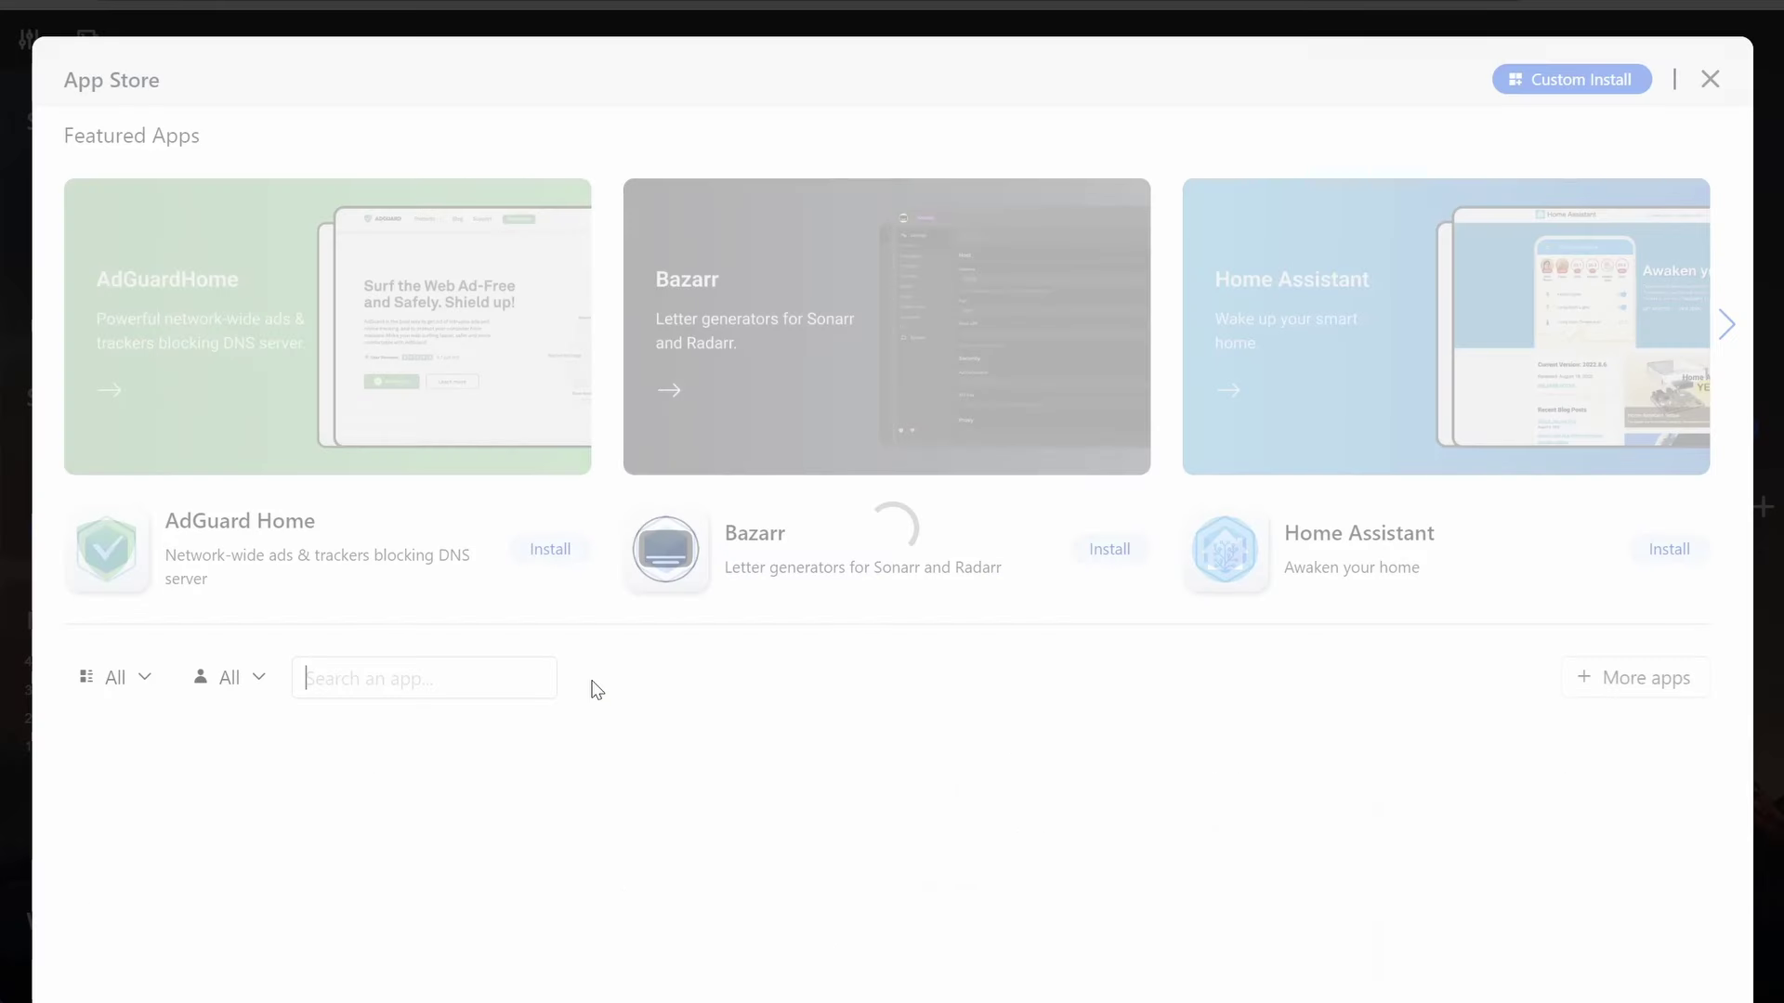
{"action": "scroll", "coordinate": [899, 739], "scroll_direction": "down", "scroll_amount": 8}
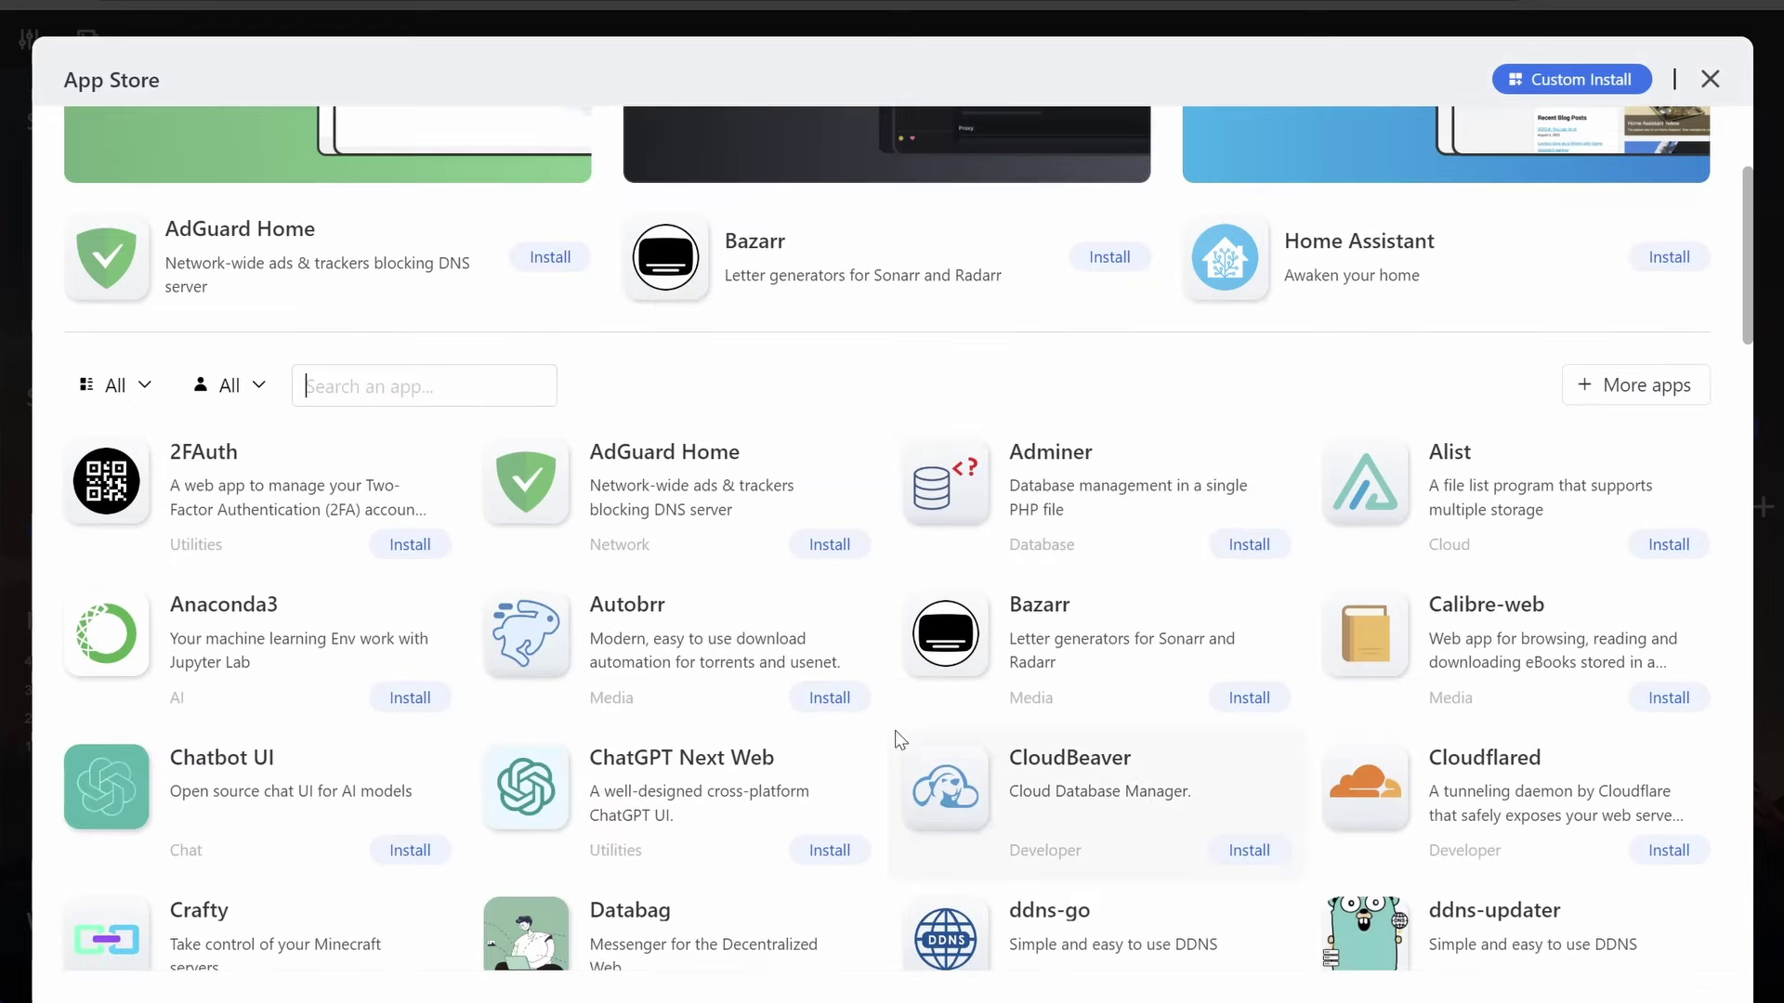
{"action": "scroll", "coordinate": [899, 740], "scroll_direction": "down", "scroll_amount": 9}
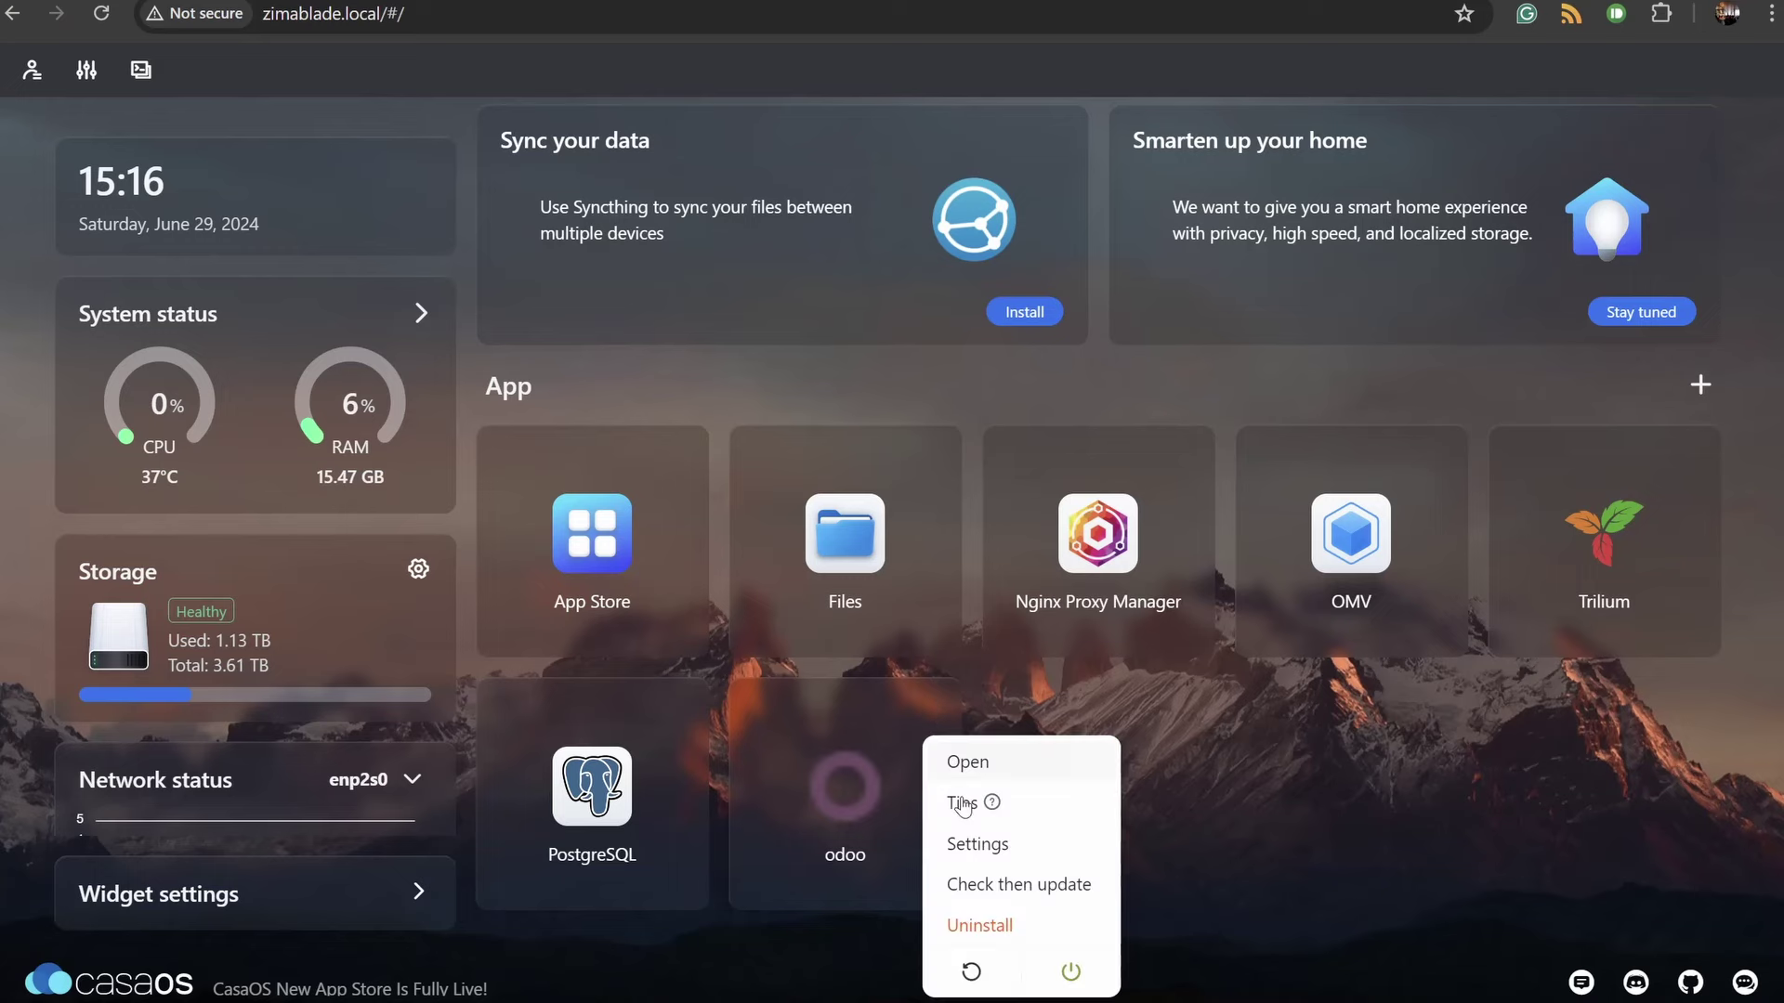
{"action": "left_click", "coordinate": [964, 847]}
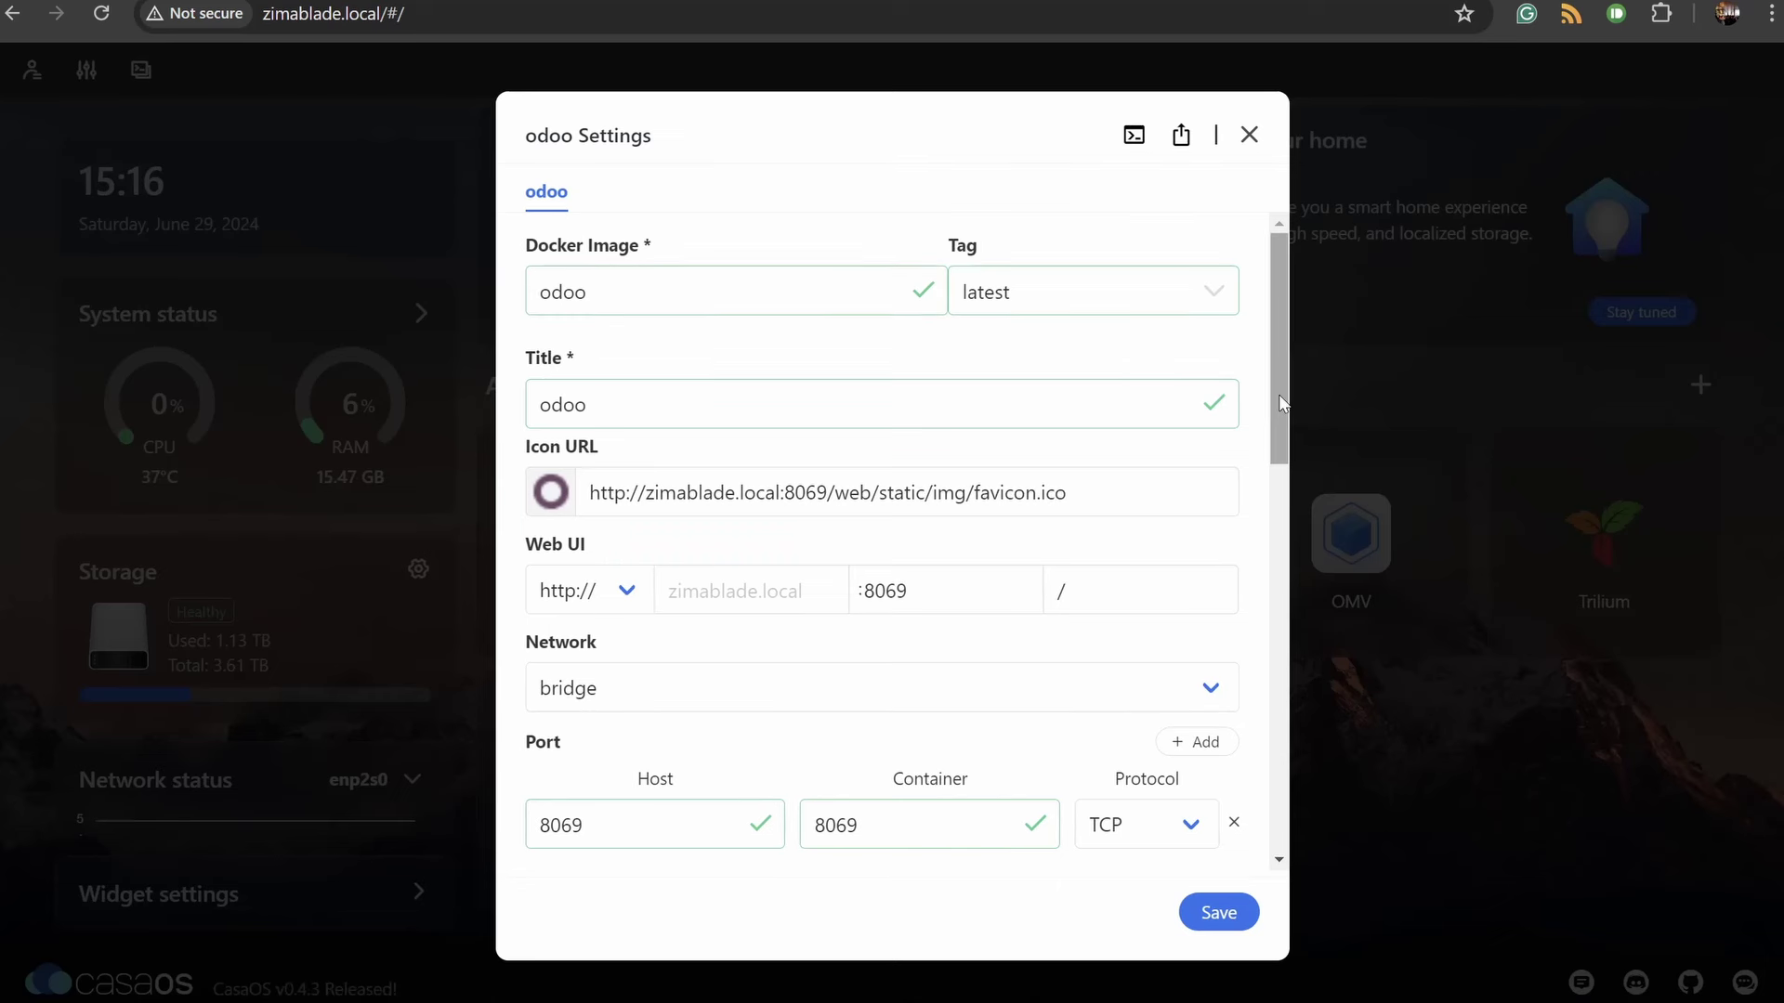
{"action": "left_click_drag", "start_coordinate": [1278, 394], "coordinate": [1271, 576]}
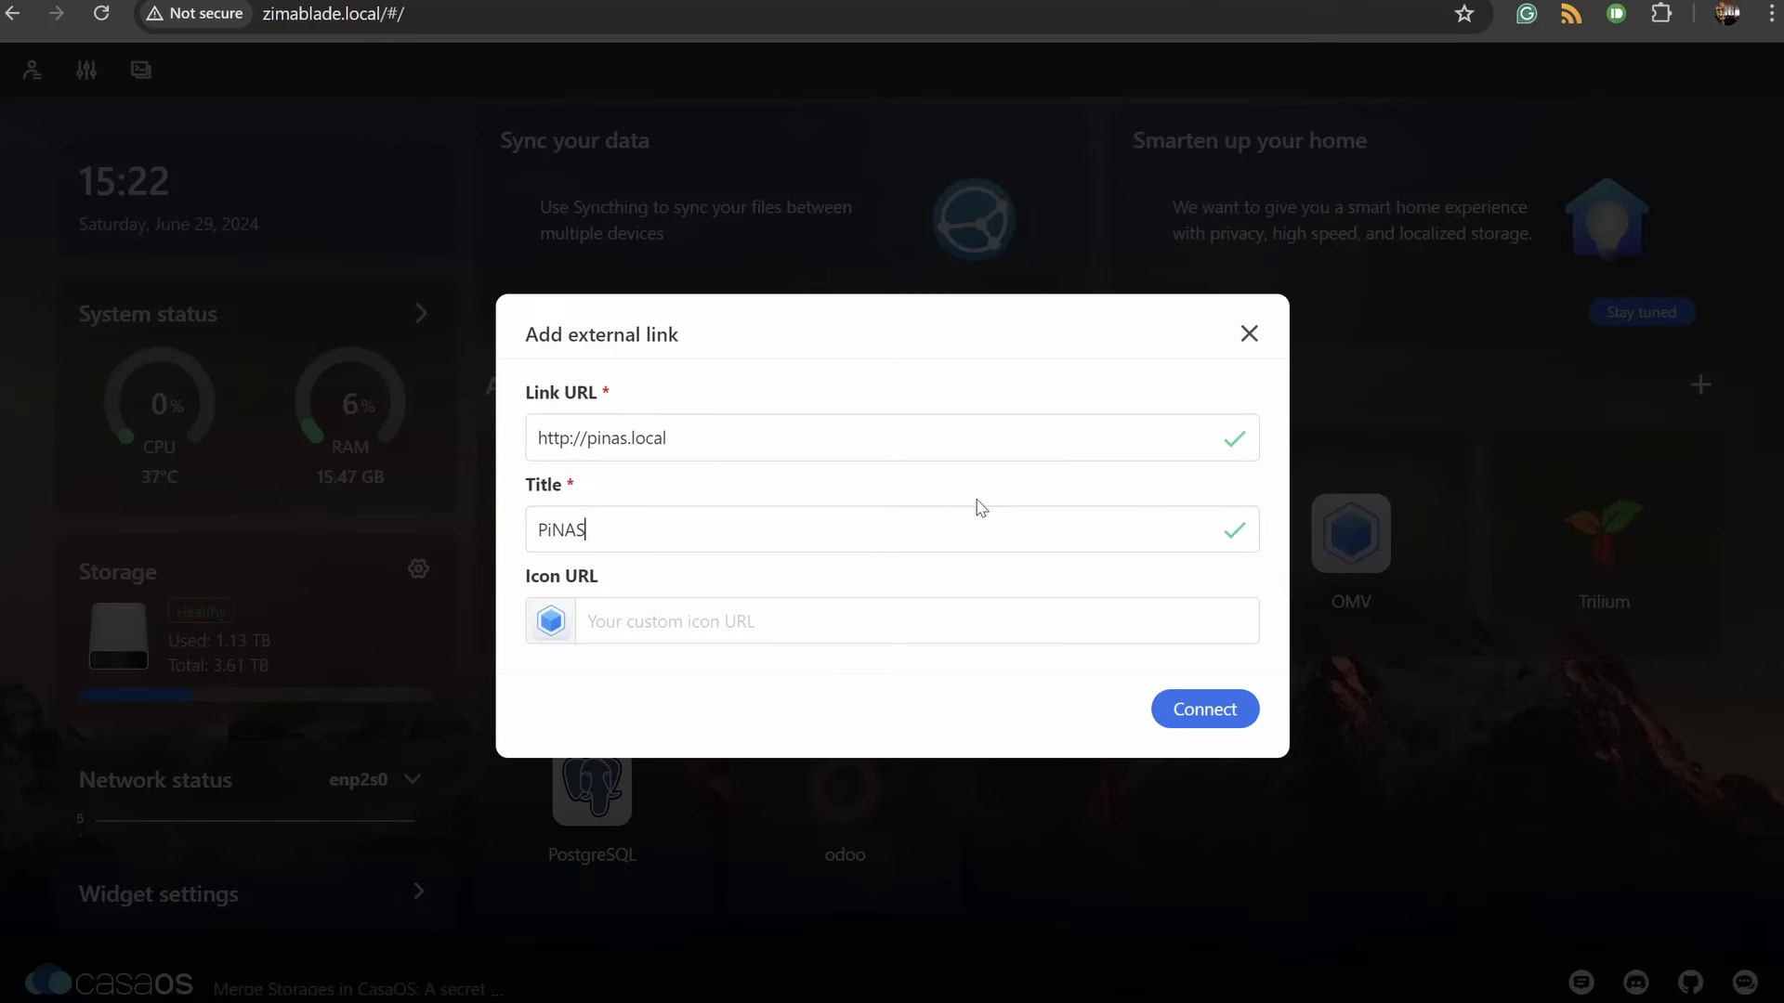
{"action": "key", "text": "Return"}
{"action": "left_click", "coordinate": [1099, 780]}
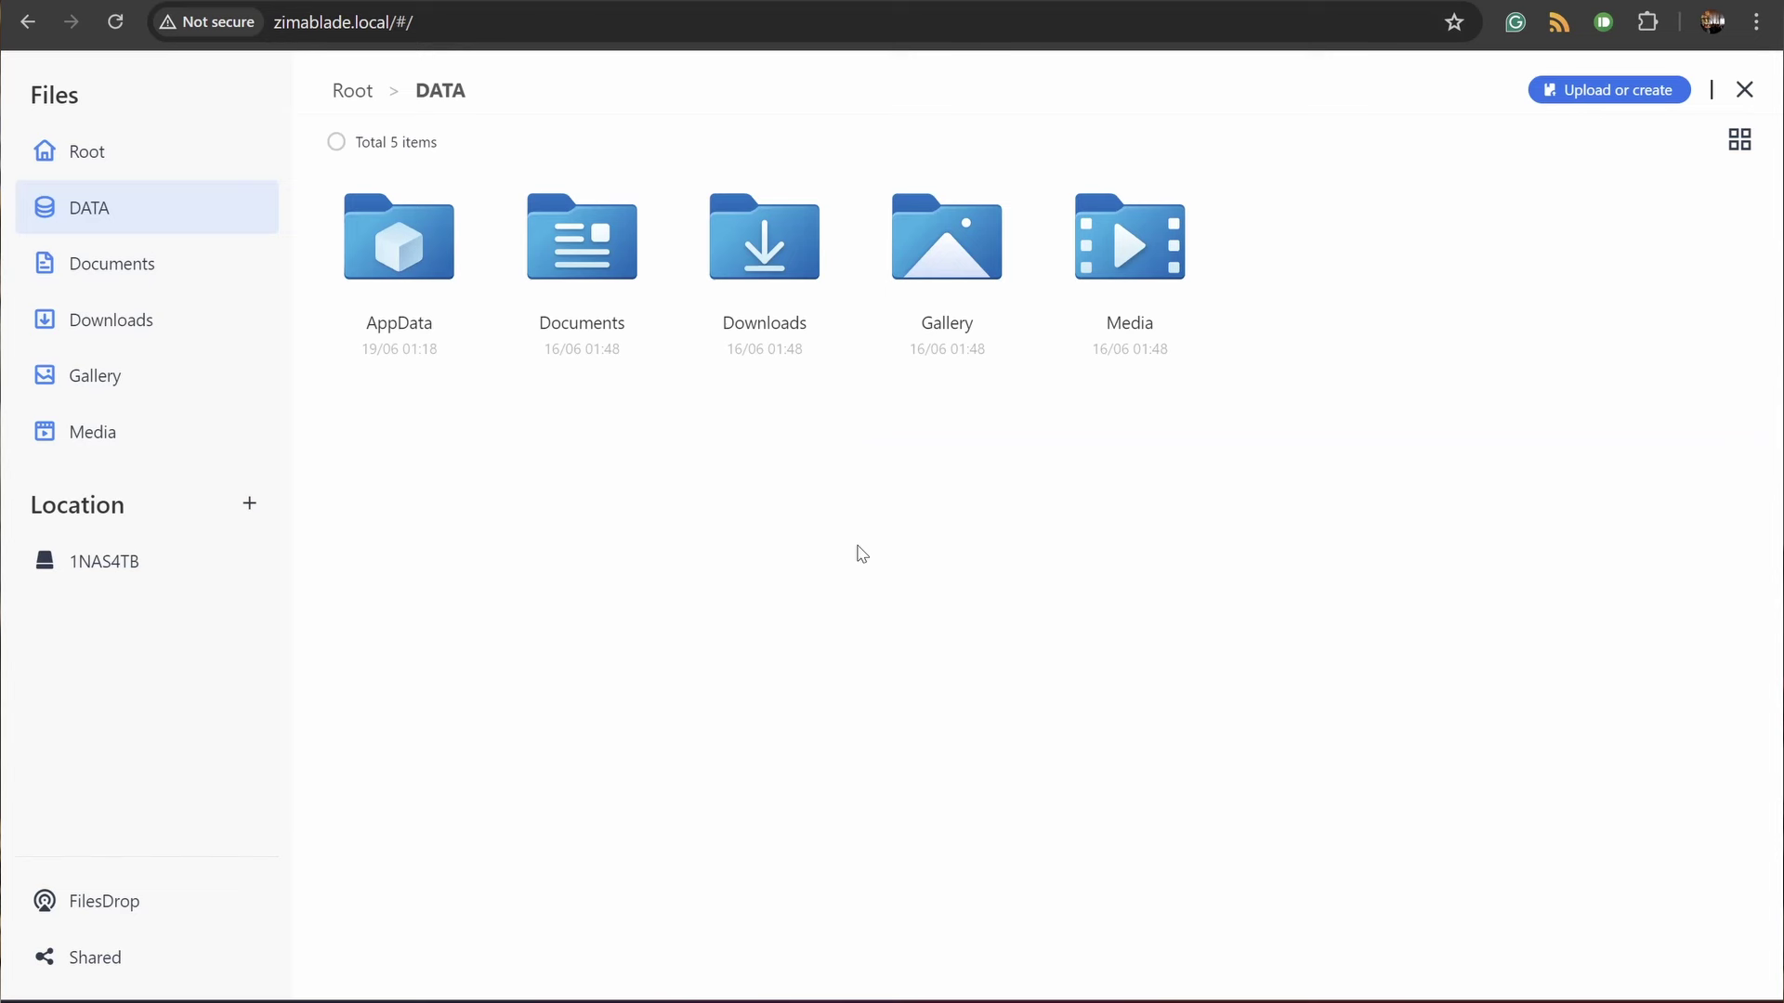
Share the Images folder on the 1NAS4TB disk over the network.
{"action": "left_click", "coordinate": [104, 561]}
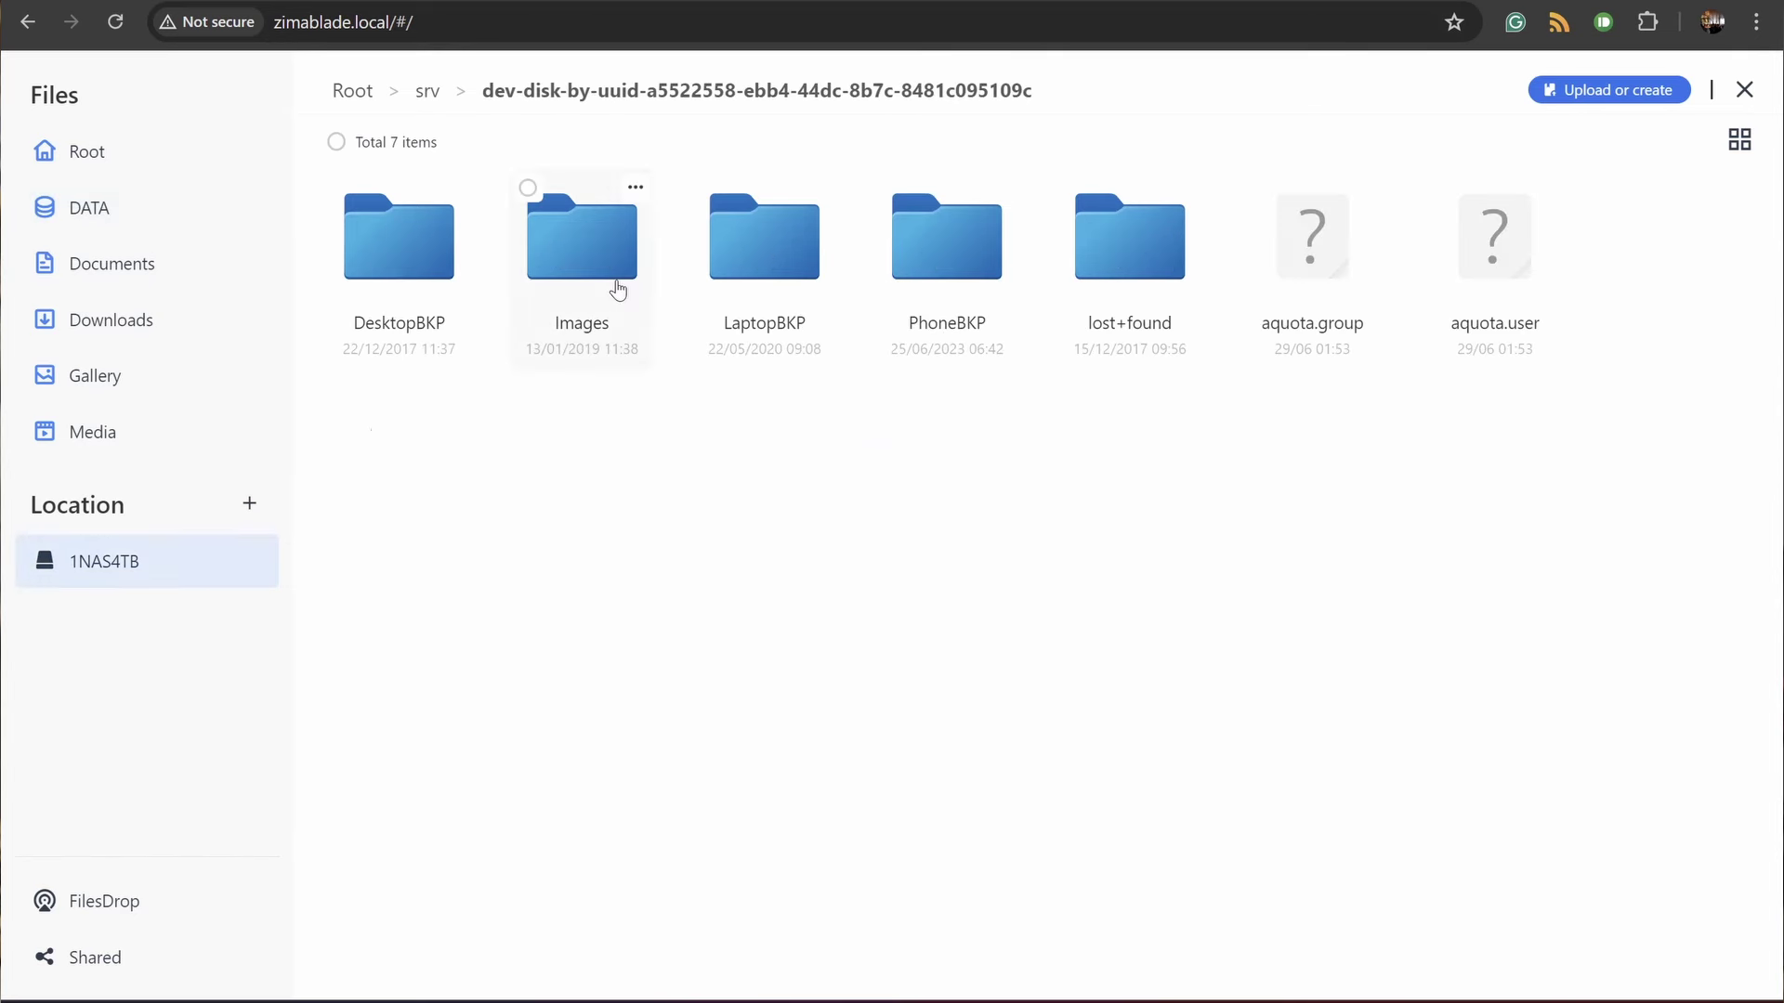
{"action": "left_click", "coordinate": [635, 189]}
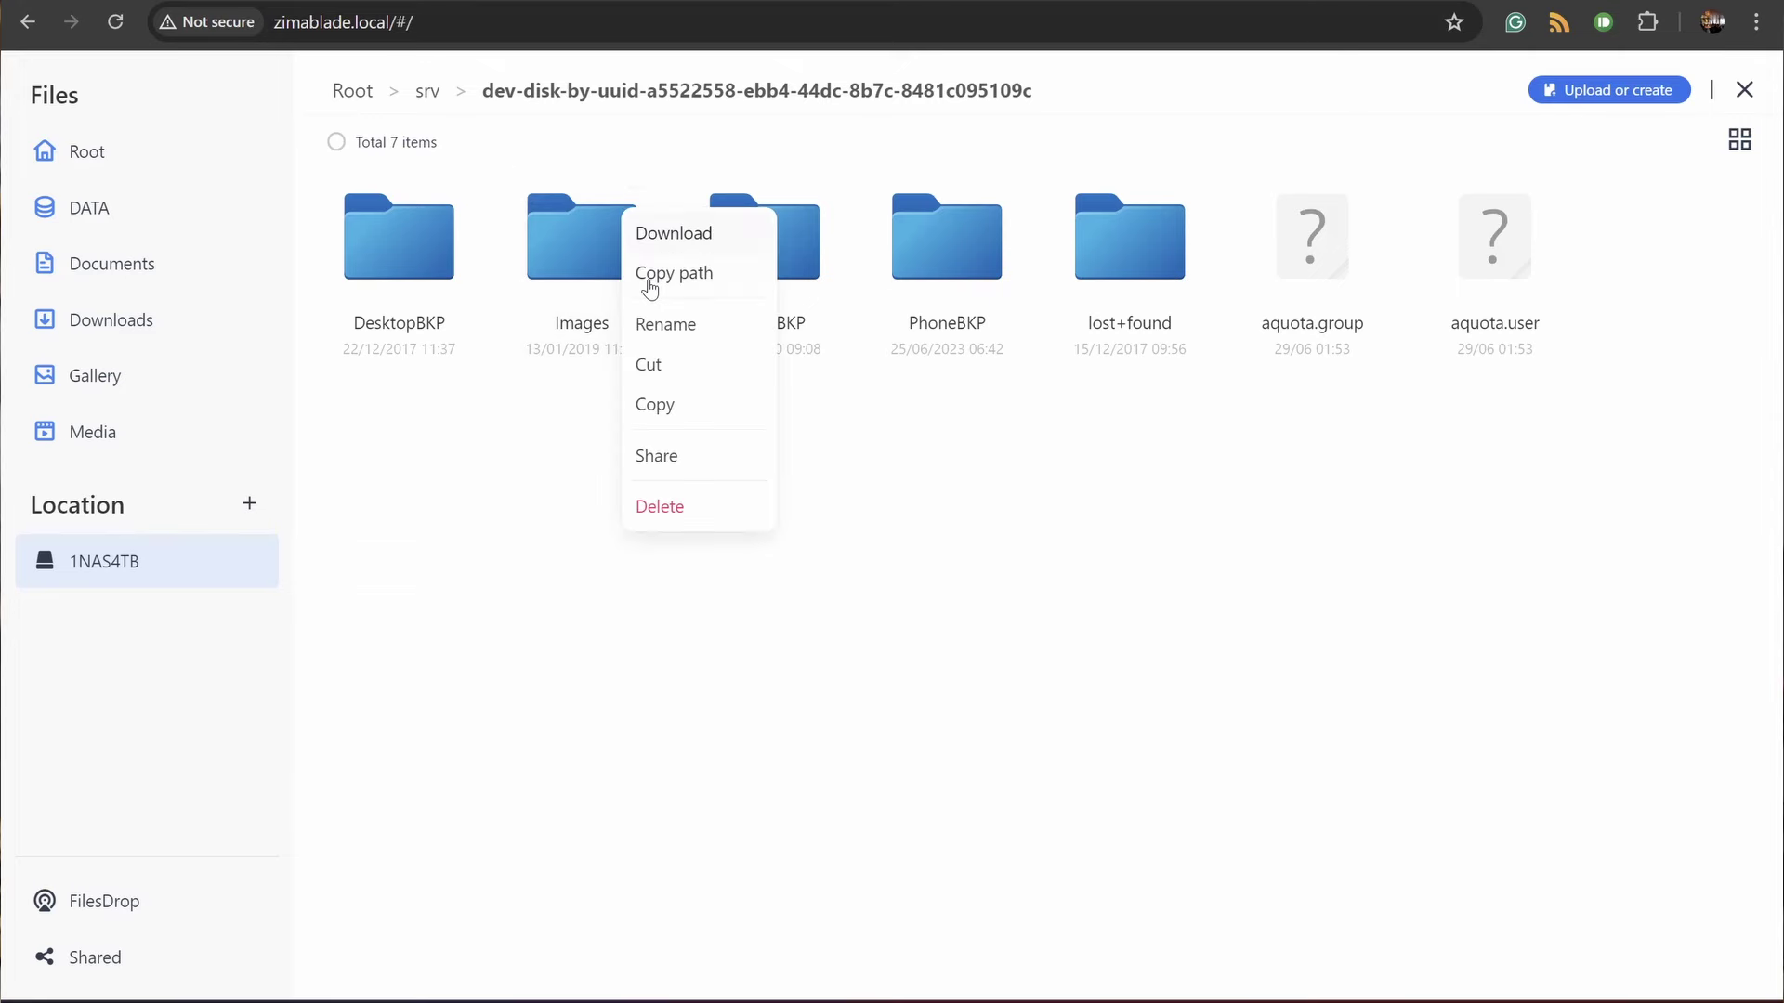
{"action": "left_click", "coordinate": [650, 274]}
{"action": "left_click", "coordinate": [663, 464]}
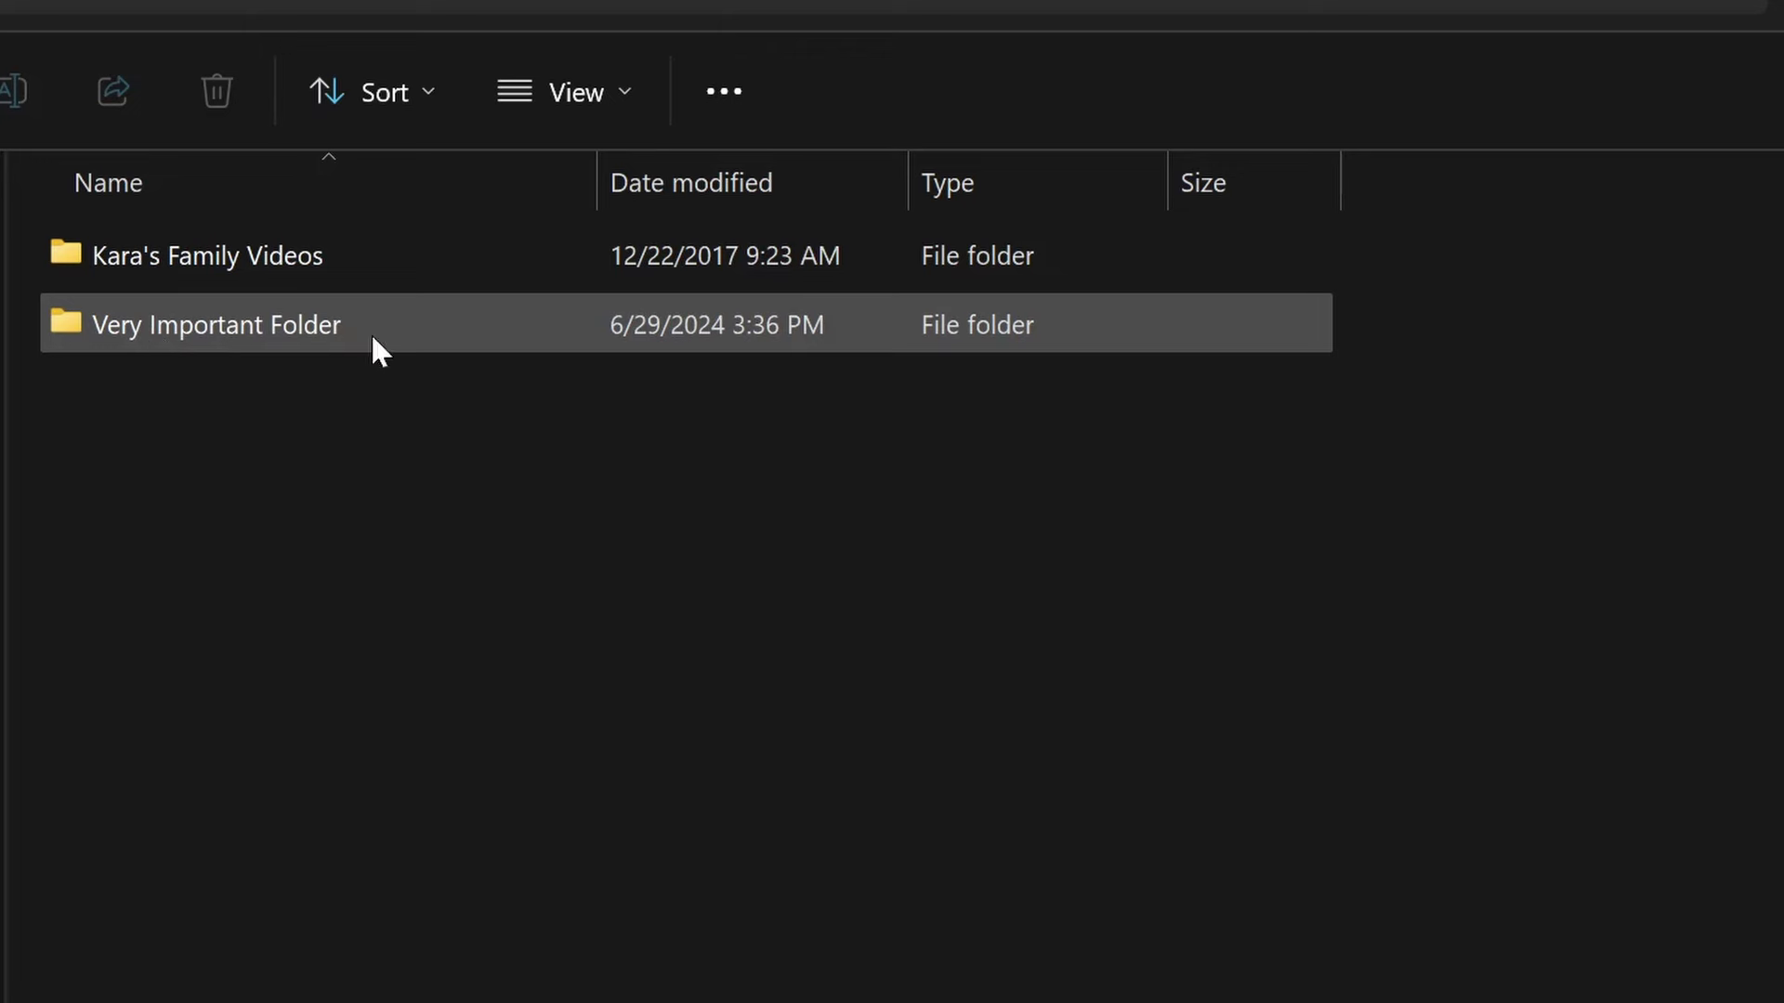
Open Very Important Folder to reveal the Game of Thrones - All Seasons folder.
{"action": "double_click", "coordinate": [385, 336]}
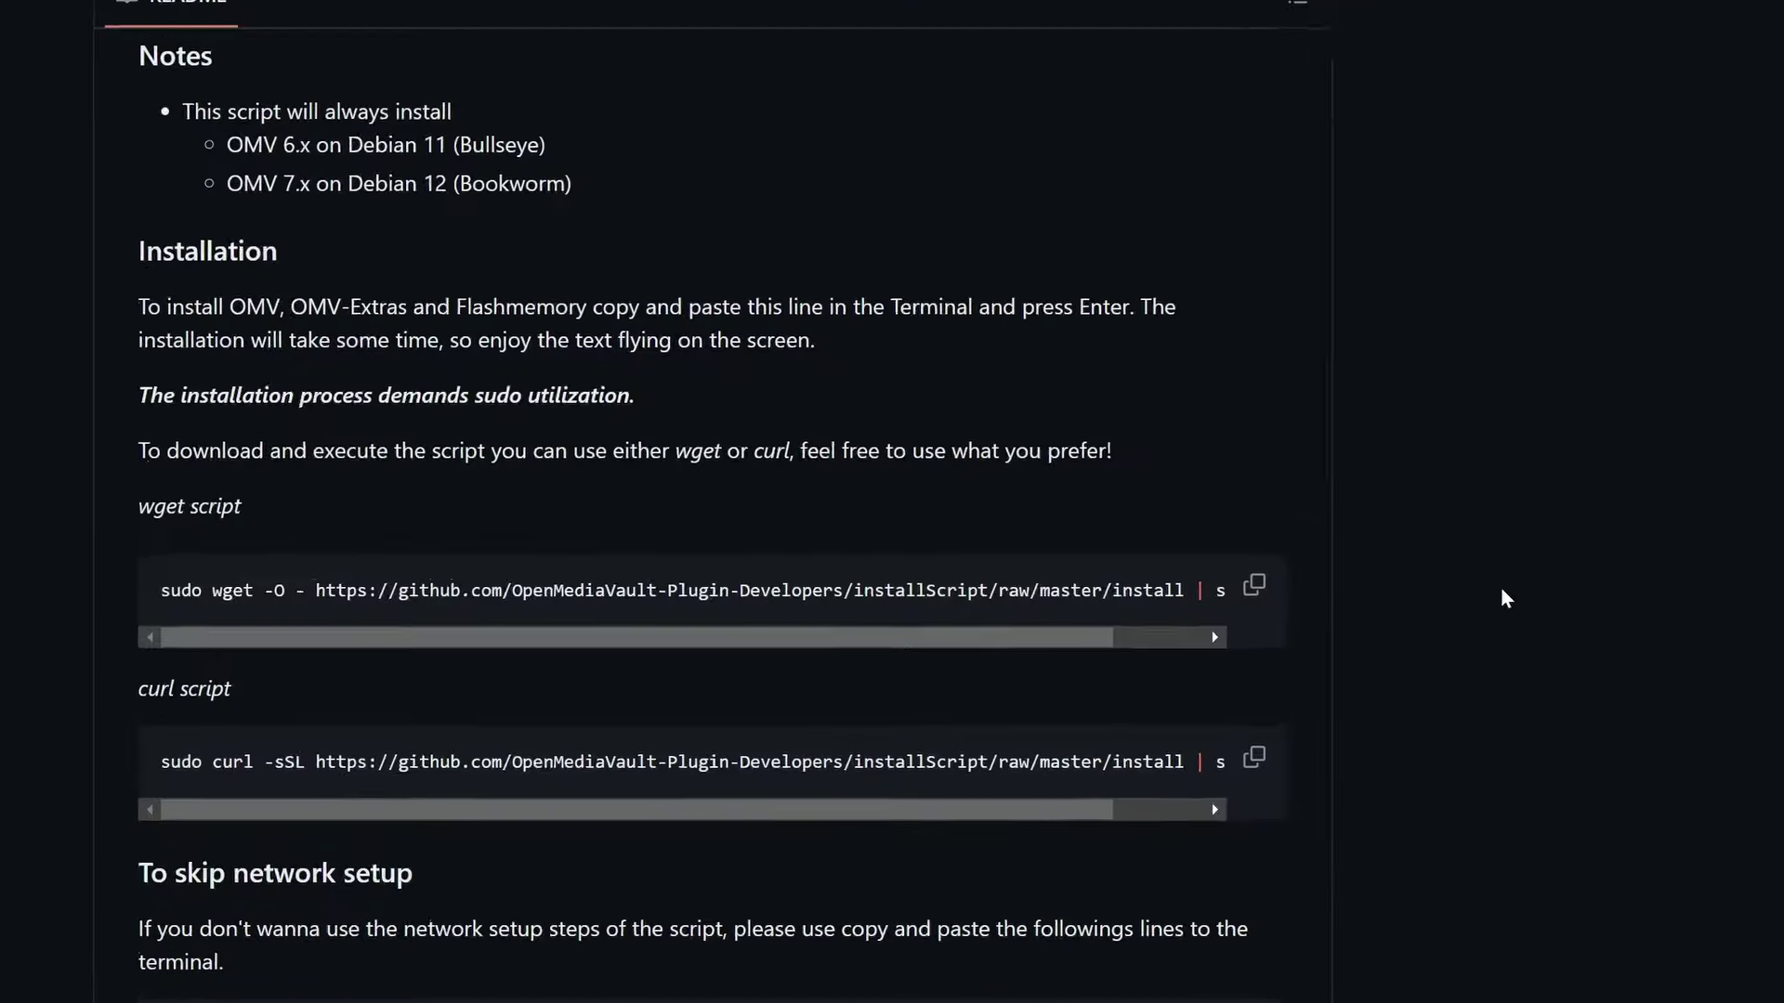
Copy the OpenMediaVault wget install command from the README.
{"action": "left_click", "coordinate": [1455, 556]}
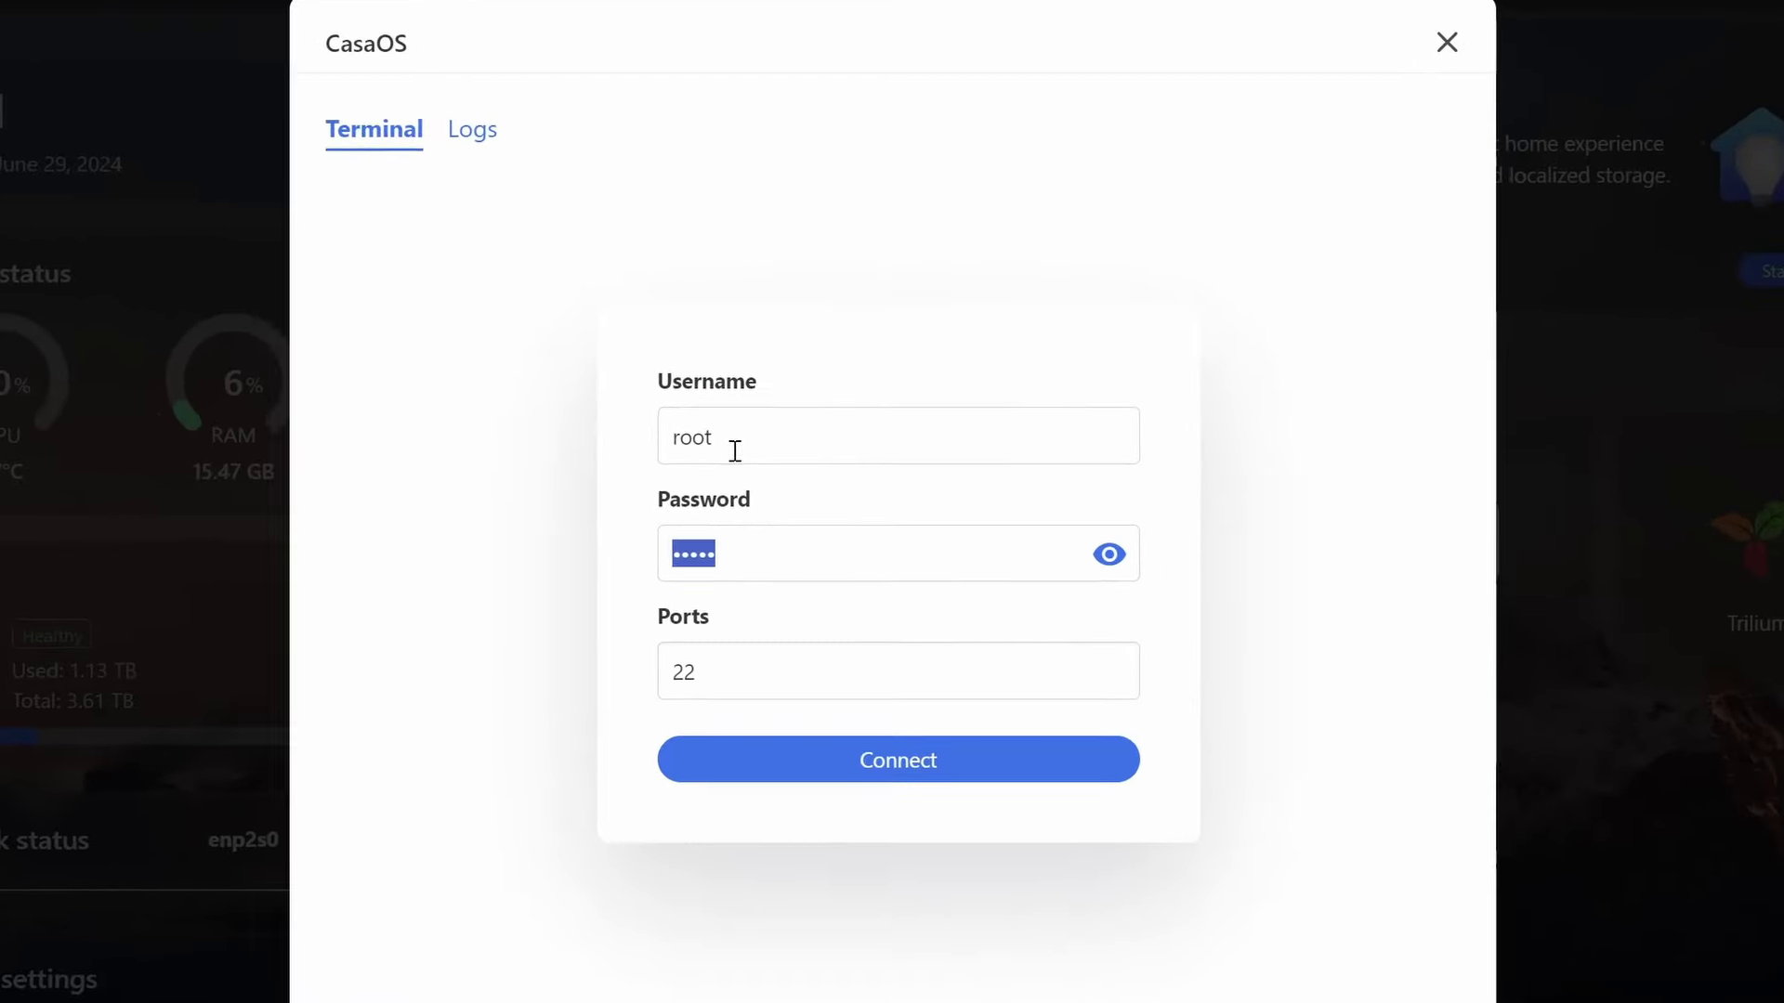
Connect the CasaOS terminal to the server as root on port 22.
{"action": "key", "text": "Return"}
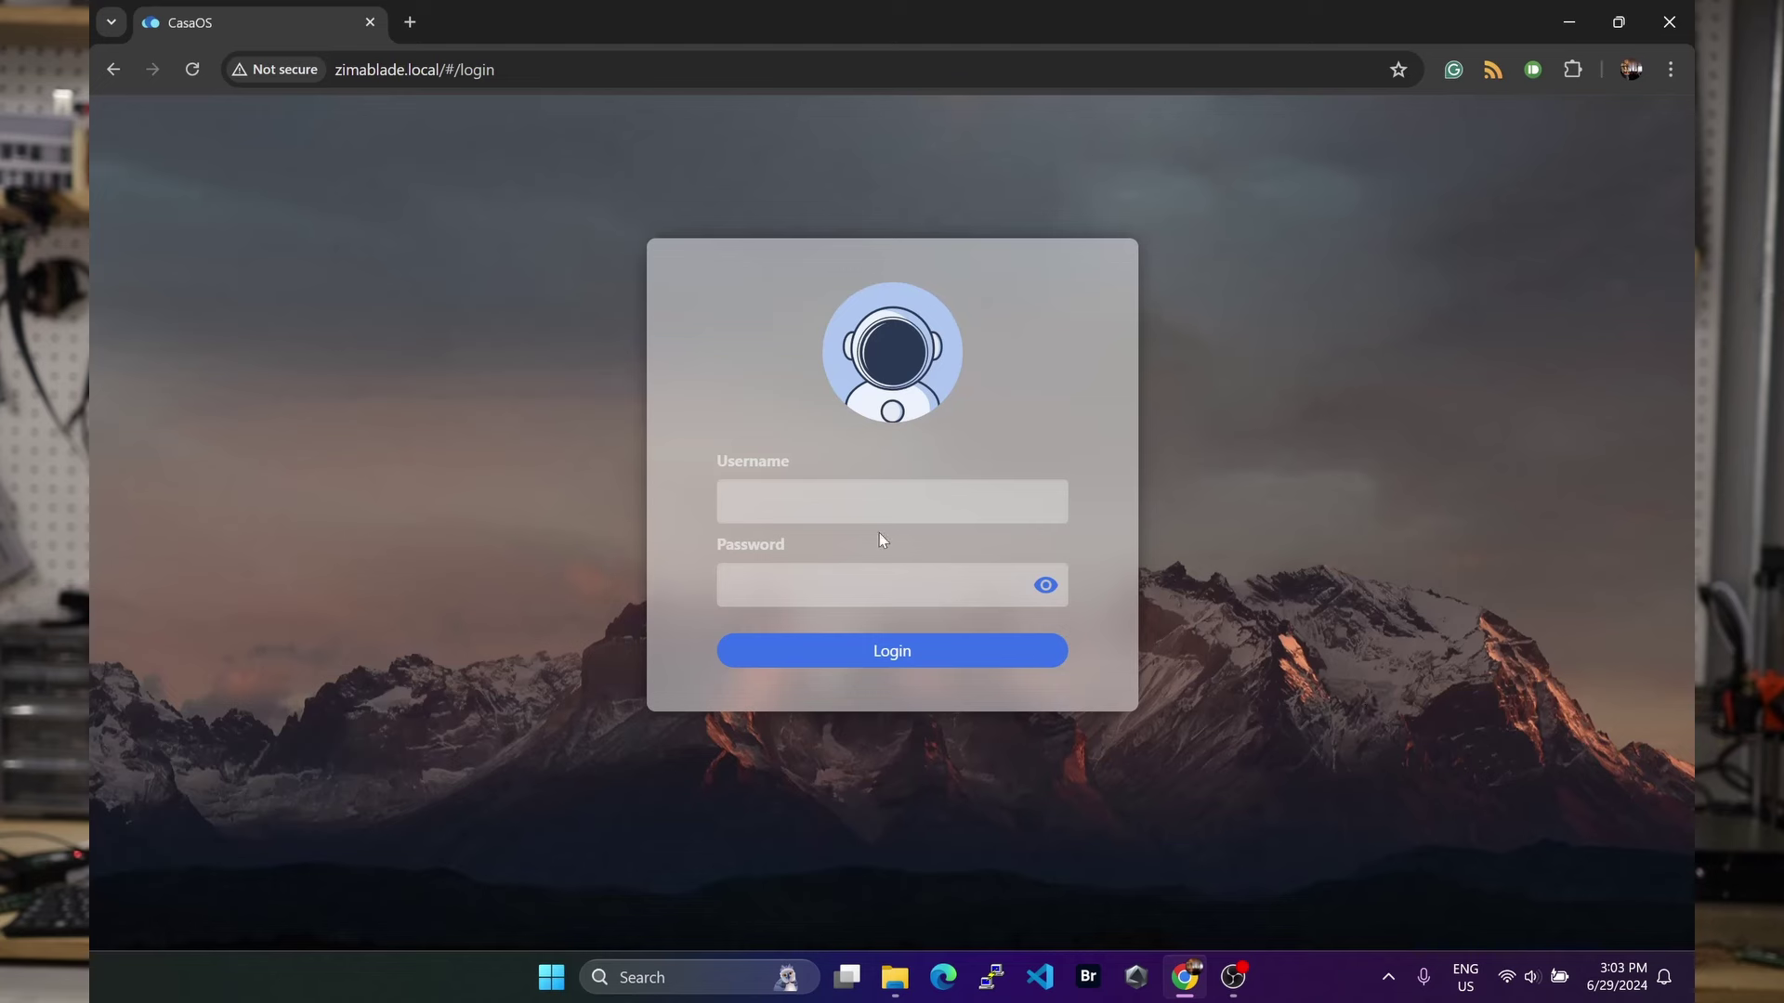
Sign back in to CasaOS with the account username and password.
{"action": "type", "text": "andre"}
{"action": "key", "text": "Tab"}
{"action": "type", "text": "•••••"}
{"action": "key", "text": "Return"}
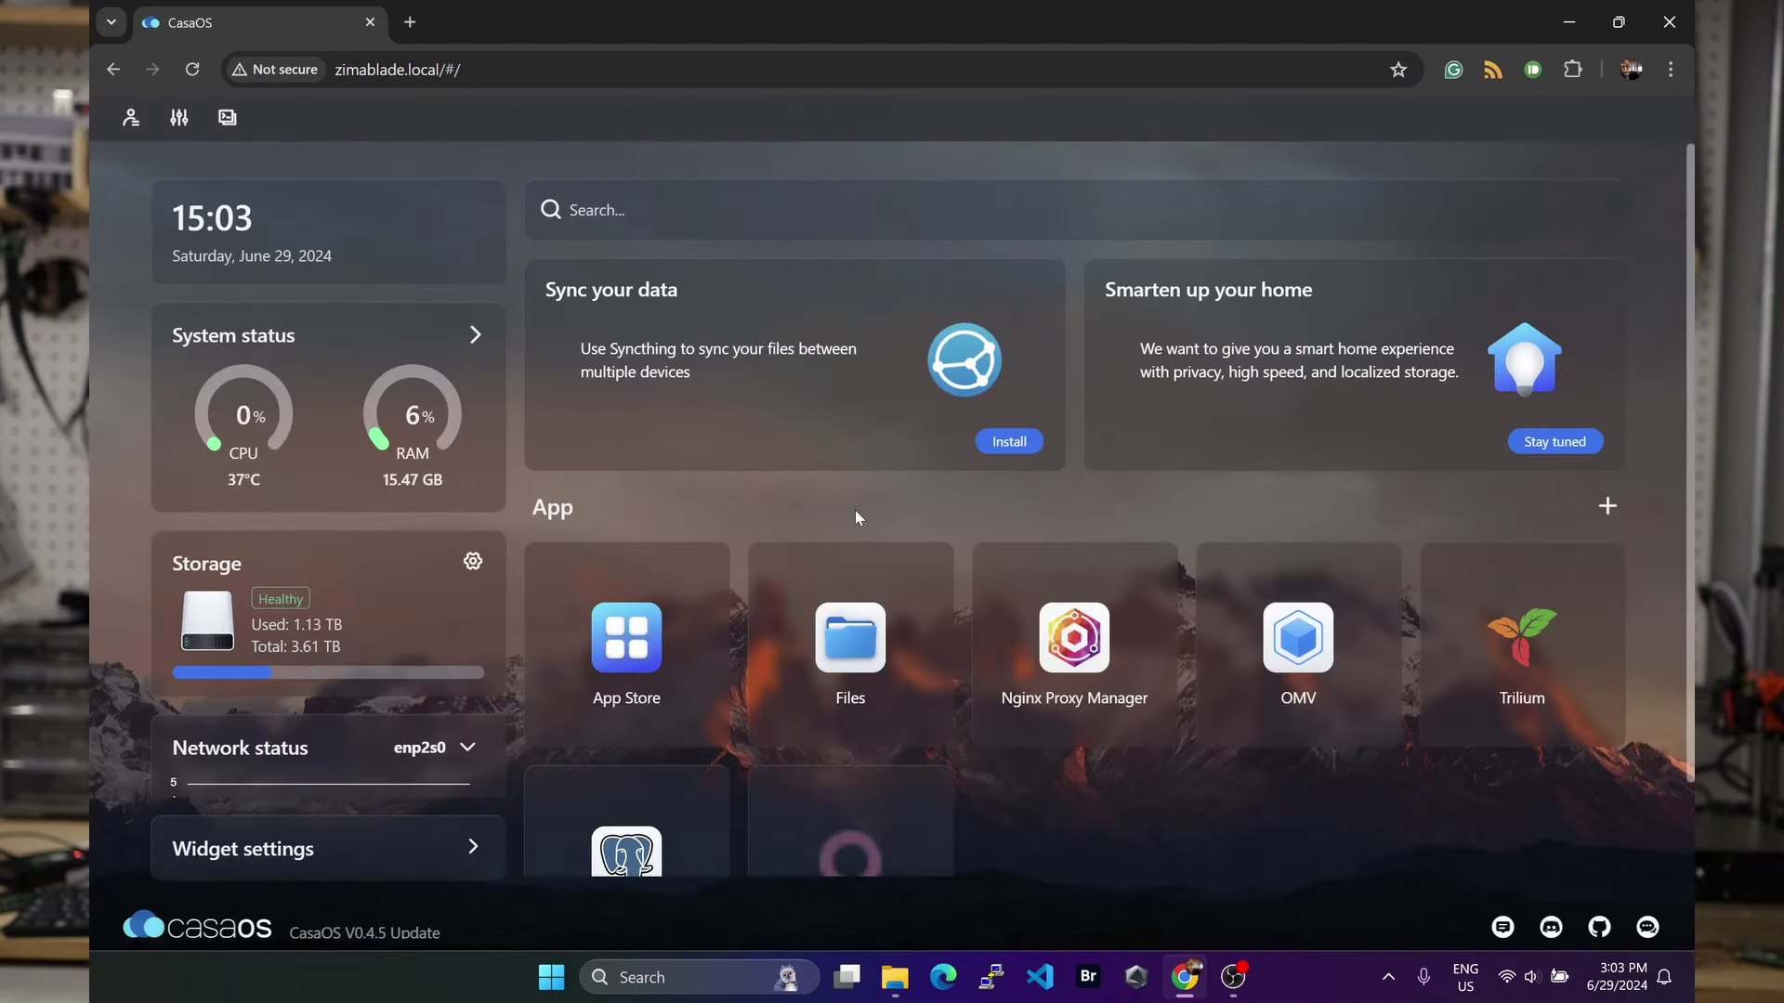